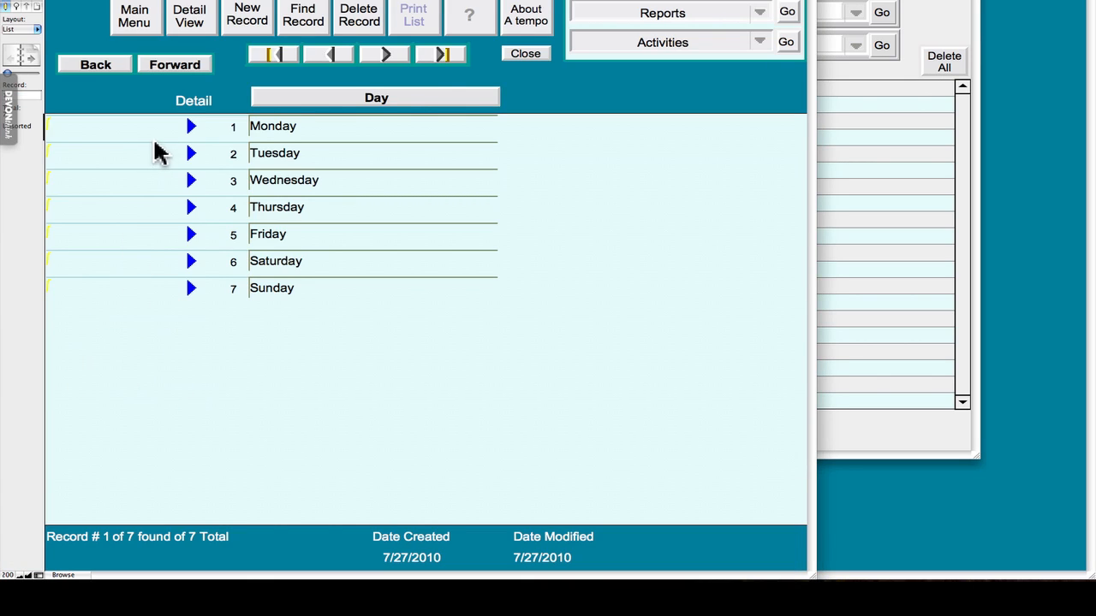
Step: Open Monday's lesson times and set the starting date of the first row's recurring lessons to 9/6/2010
click(191, 128)
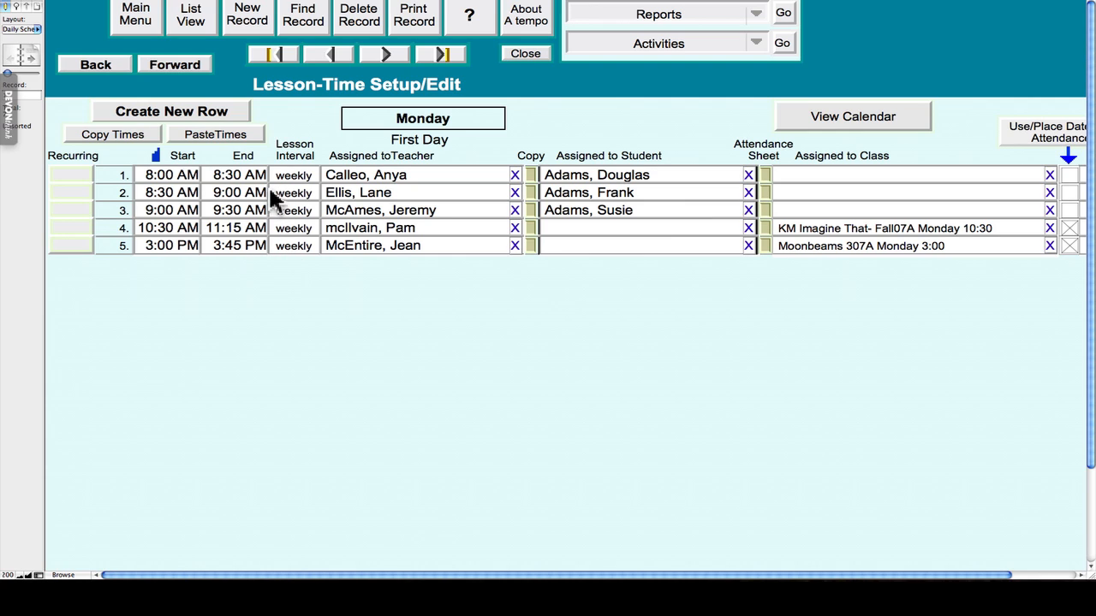
click(69, 175)
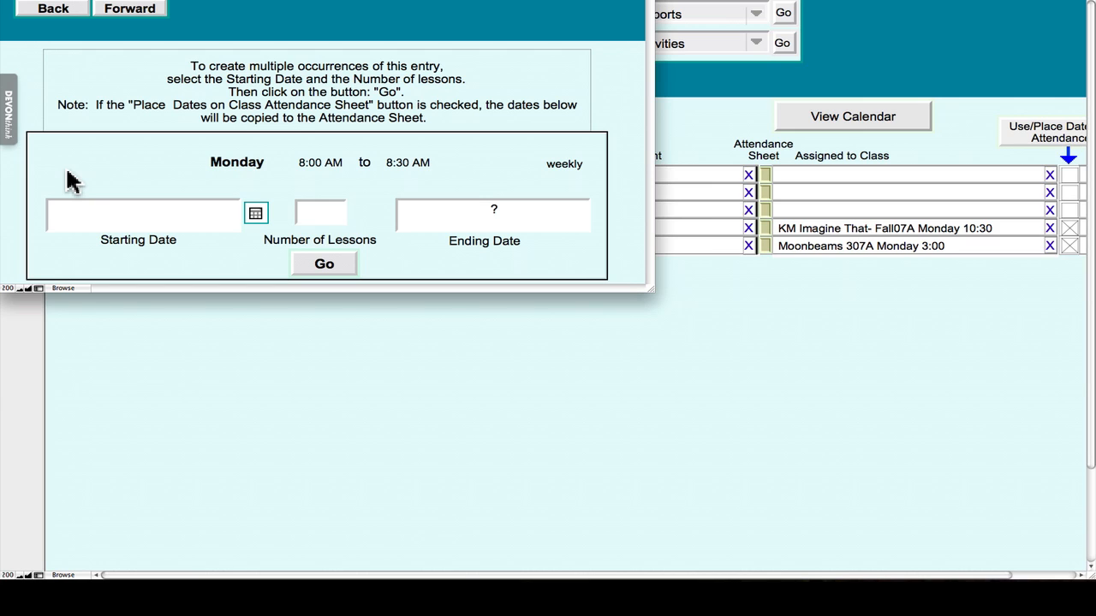
click(255, 214)
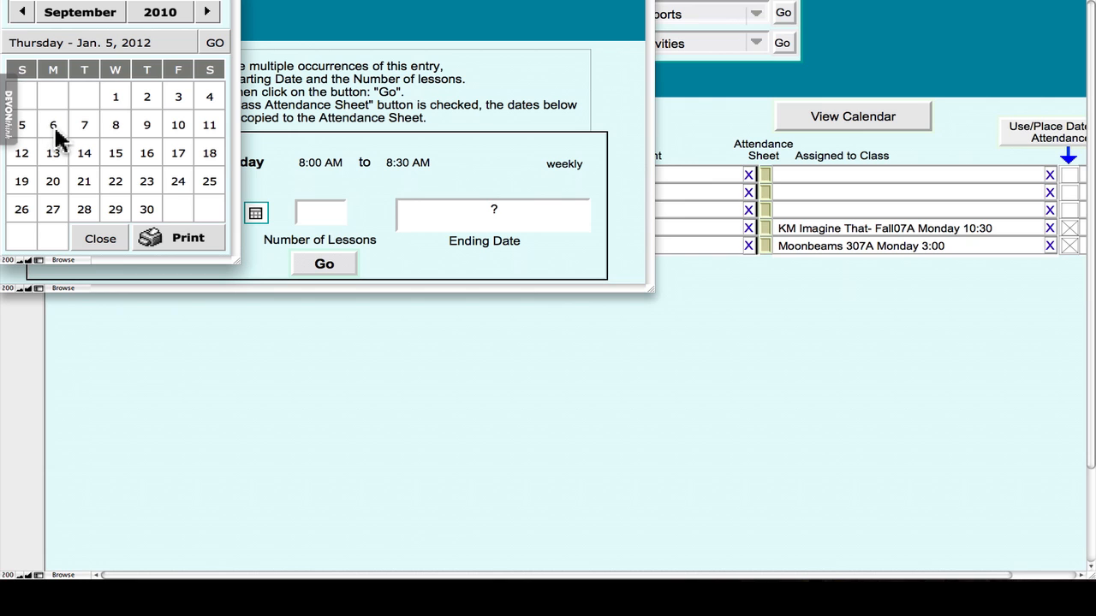
click(53, 129)
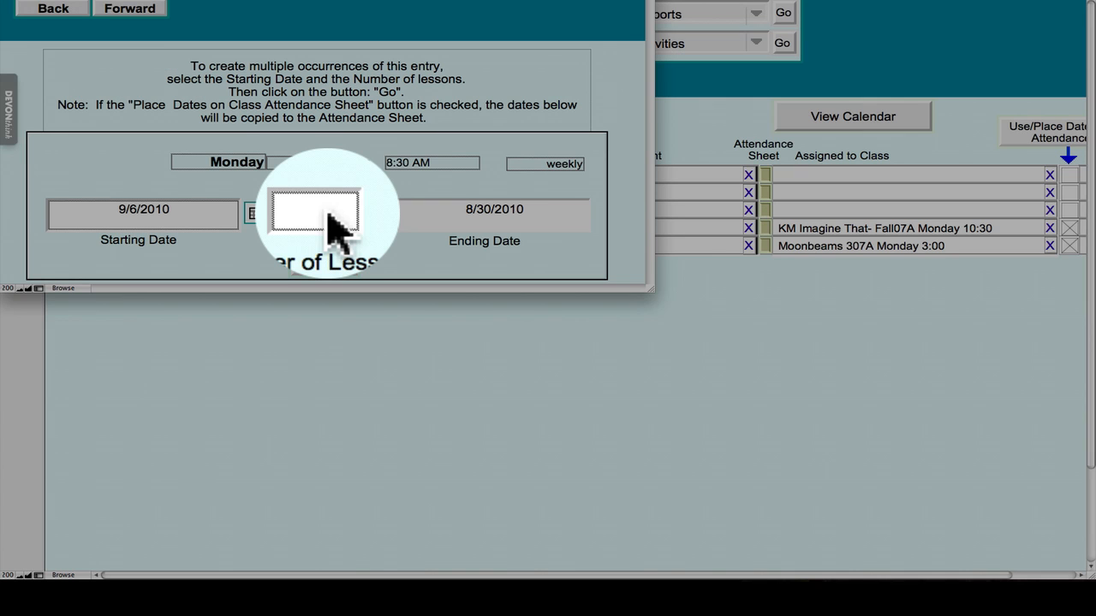
Step: Try 38 as the number of recurring lessons for Monday's first row
click(328, 214)
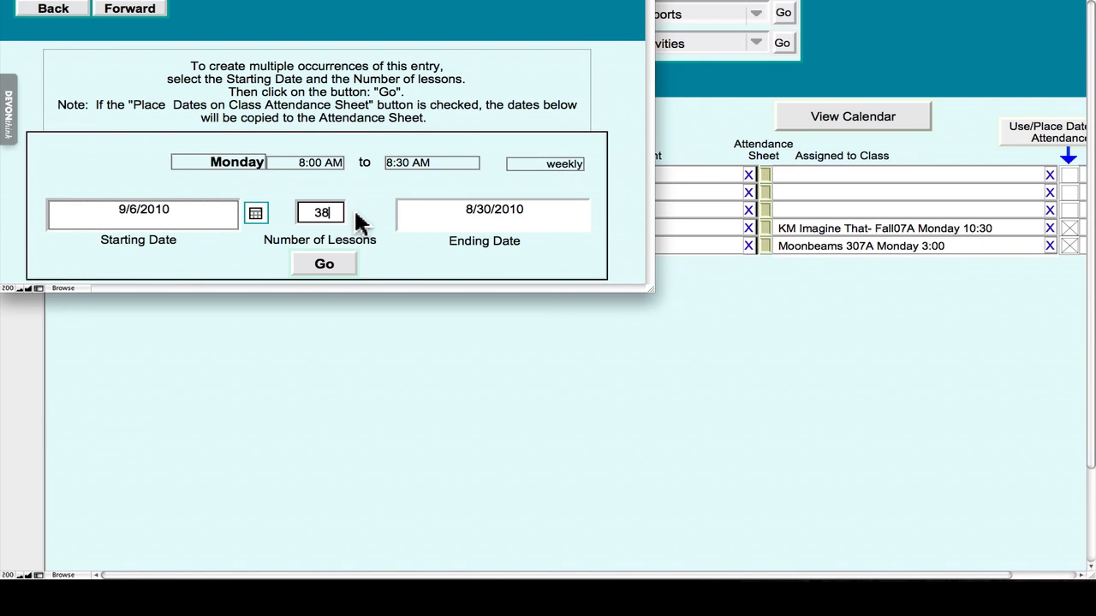
text(38)
key(Tab)
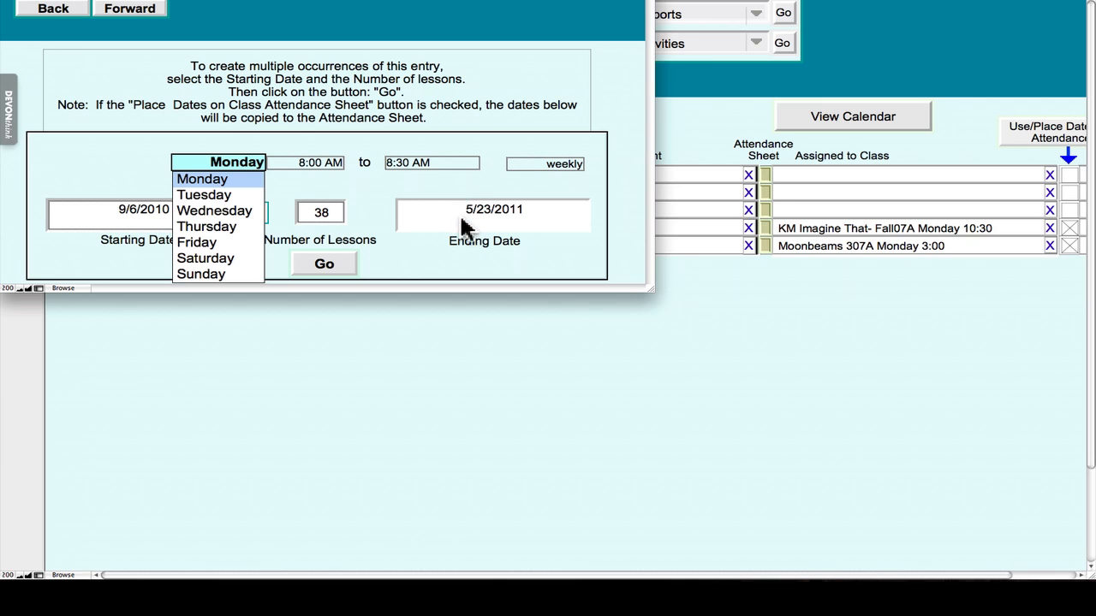
Step: Set the number of lessons to 39, create the recurring dates, and return to Monday's lesson-time setup
click(330, 214)
click(333, 215)
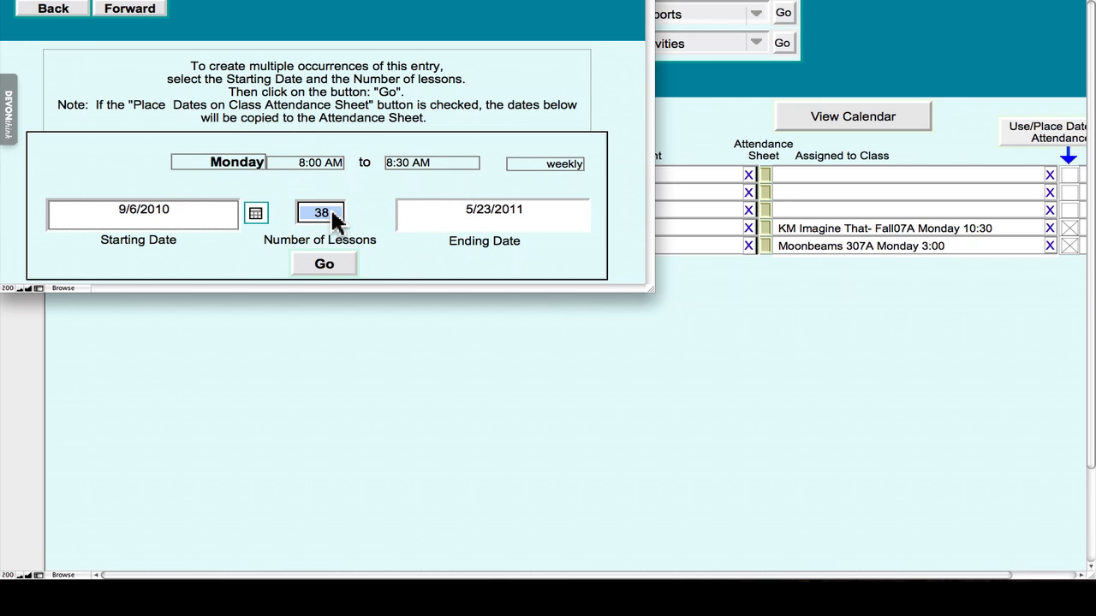
text(3)
key(Tab)
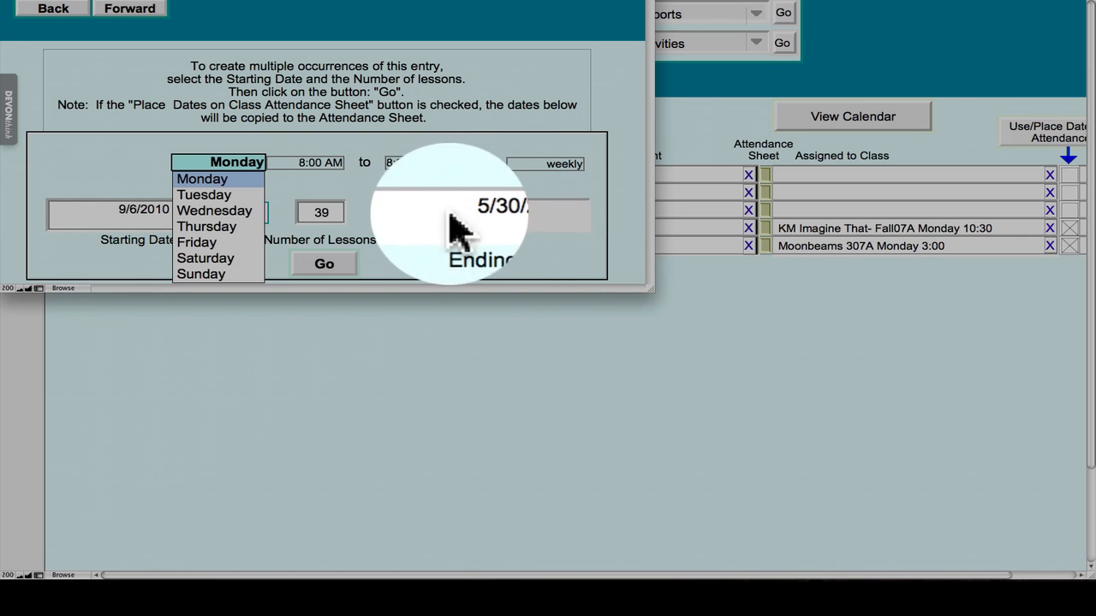
click(325, 264)
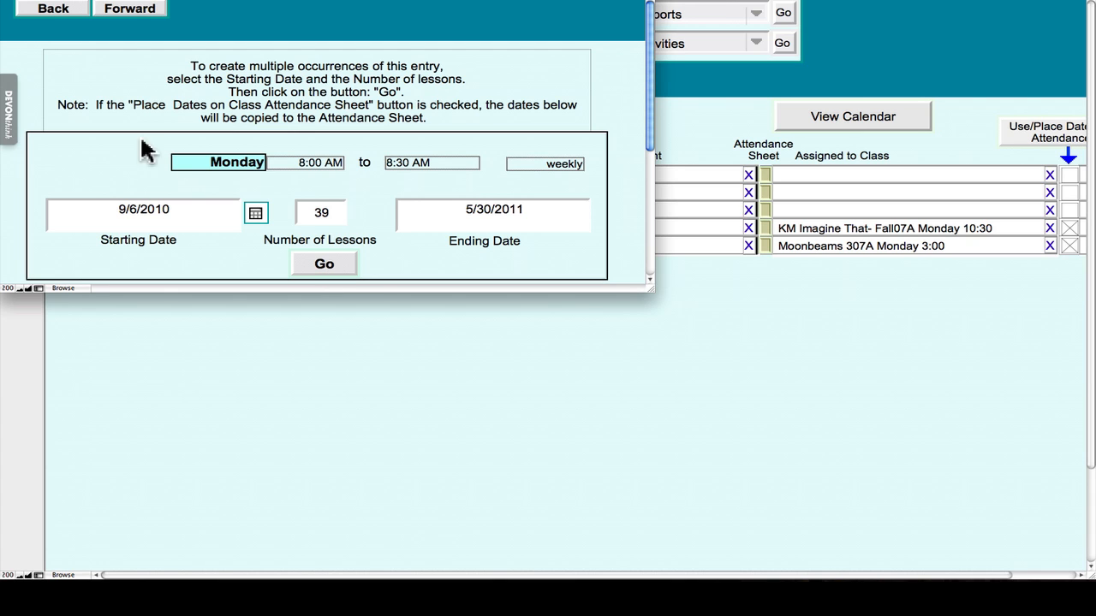
click(40, 5)
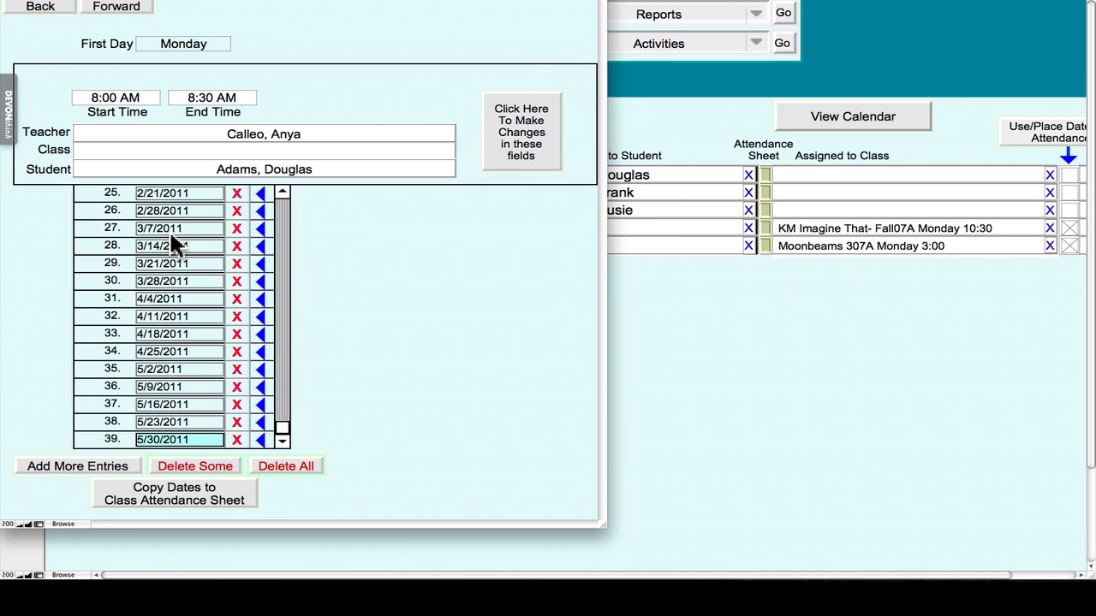
click(36, 7)
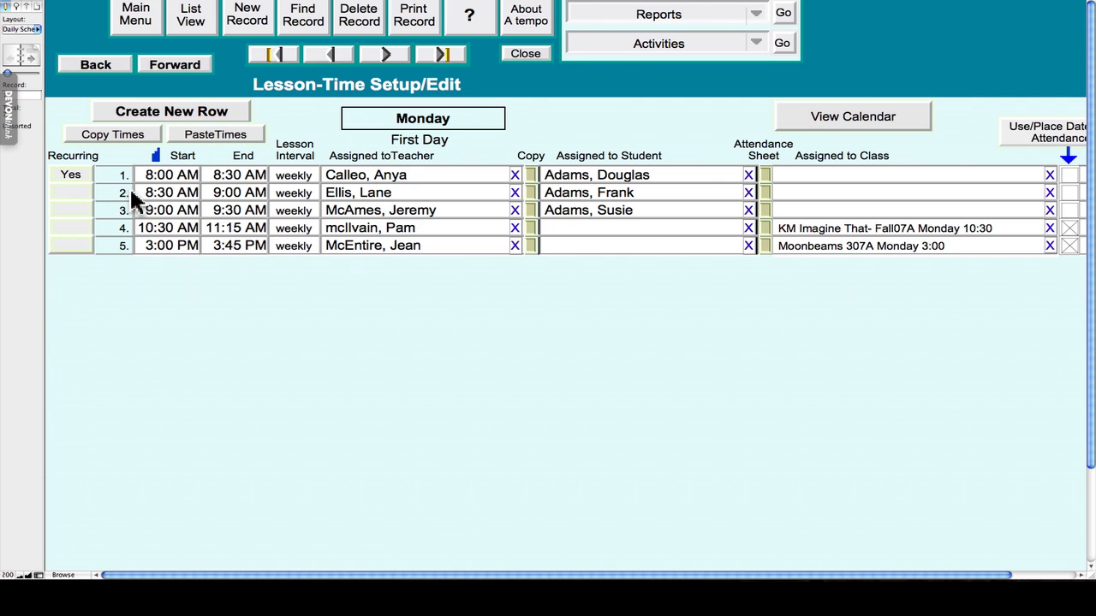
Step: Run the activity that copies the first row's exact dates to all Monday rows with the same lesson interval
click(636, 45)
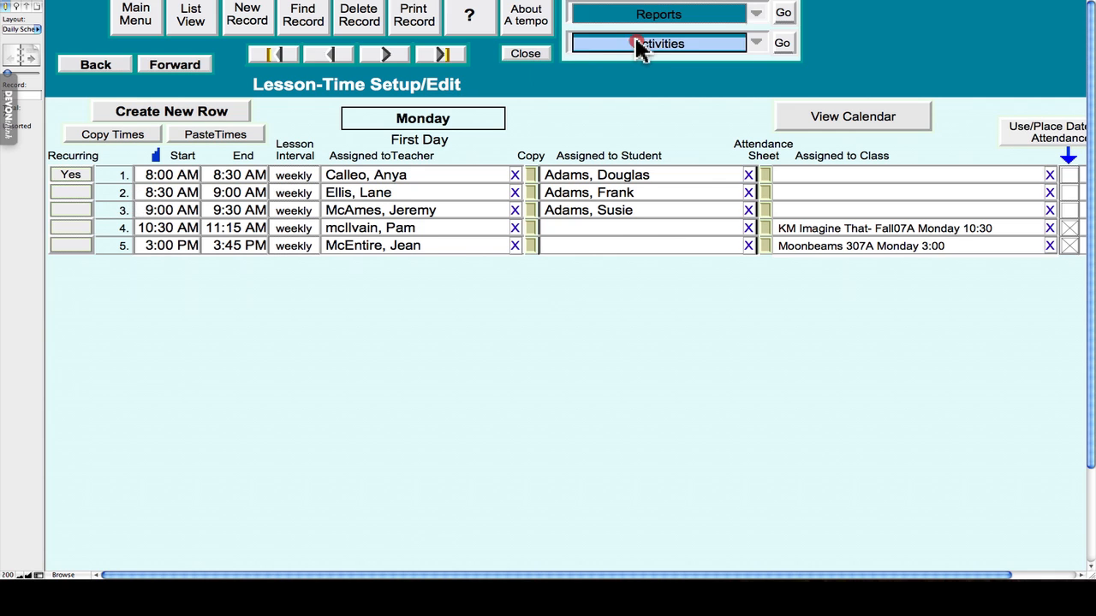
click(655, 175)
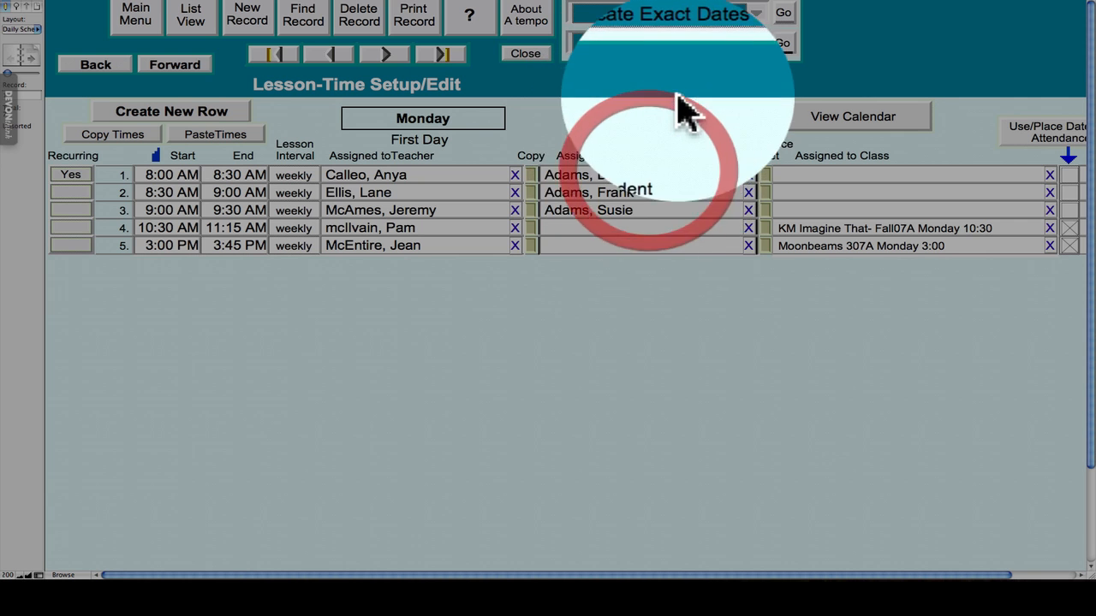
click(783, 43)
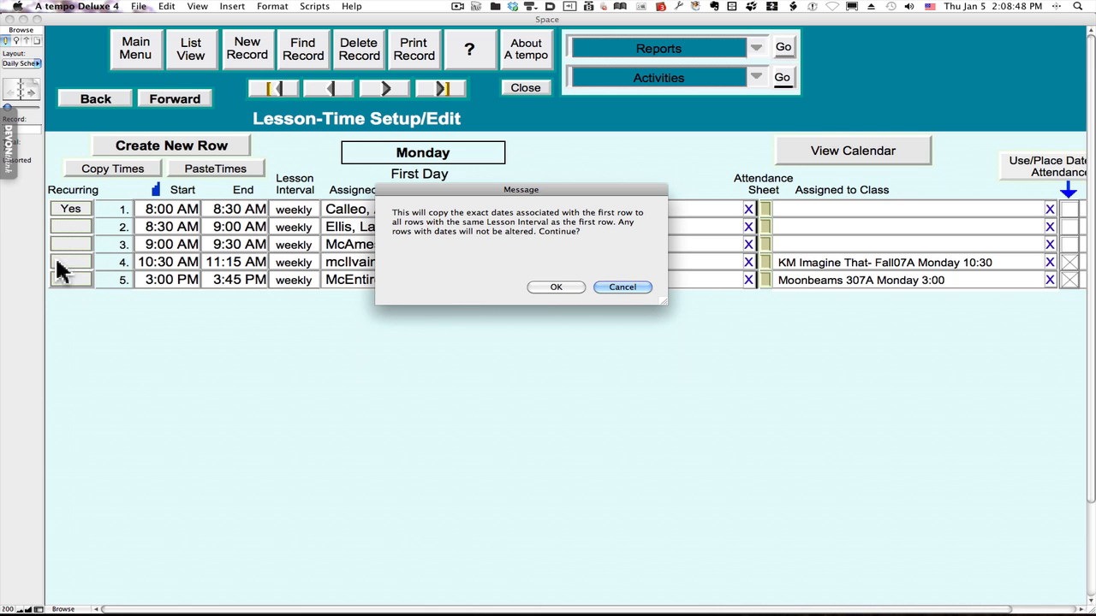
click(556, 289)
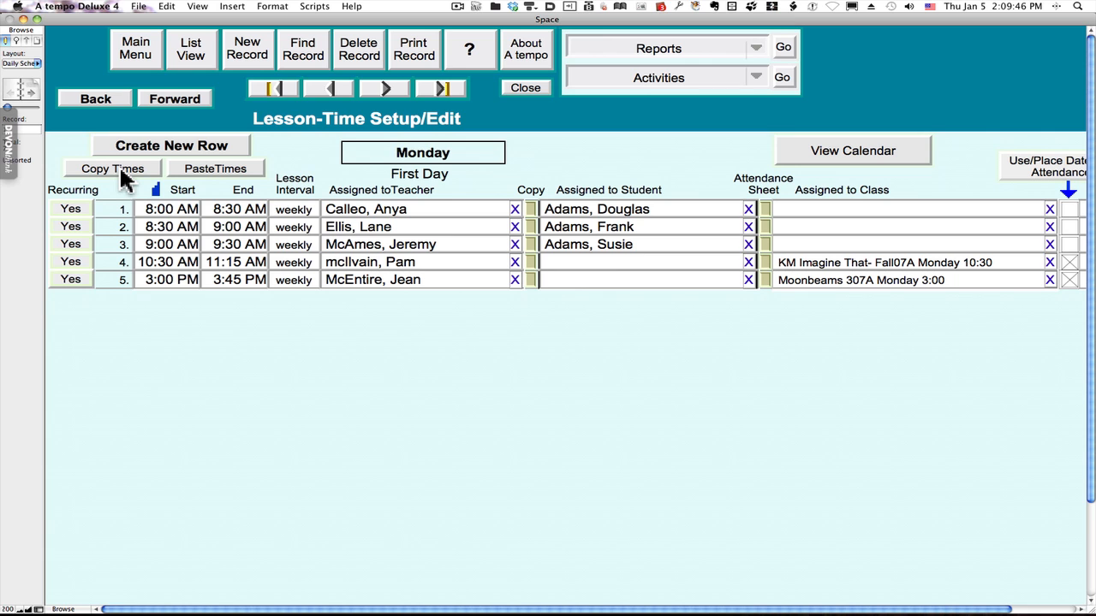
Step: Copy Monday's lesson times and paste them into Tuesday's schedule
click(119, 164)
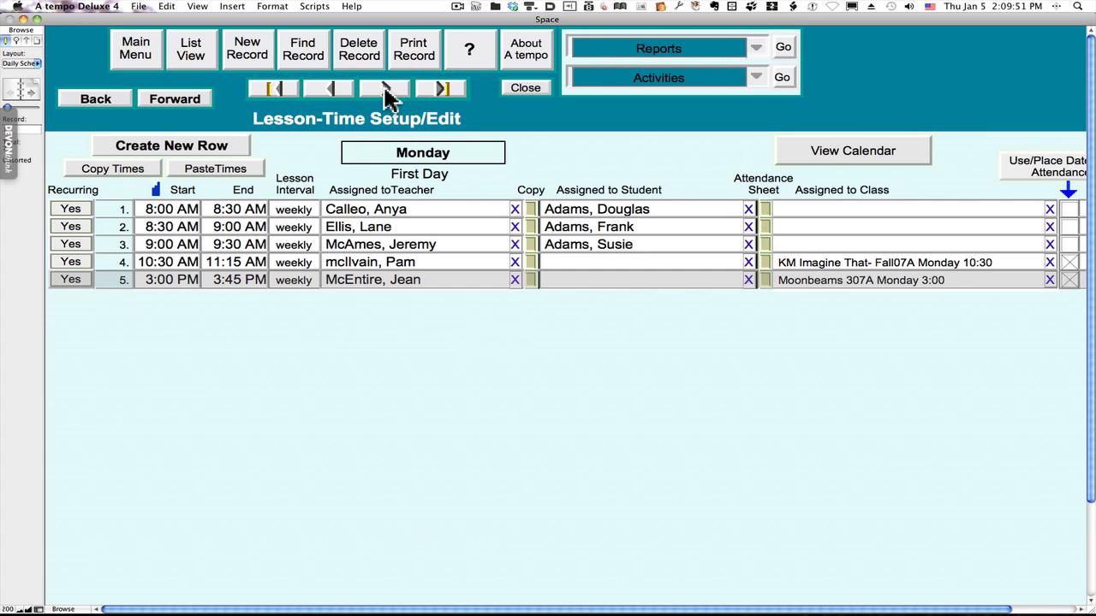
click(385, 92)
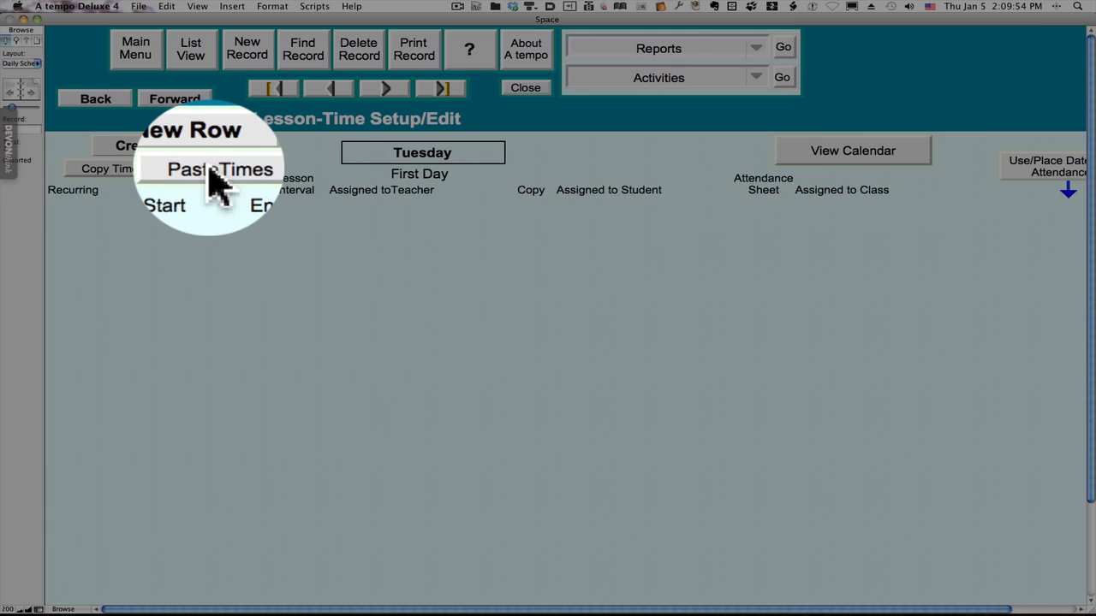
click(212, 169)
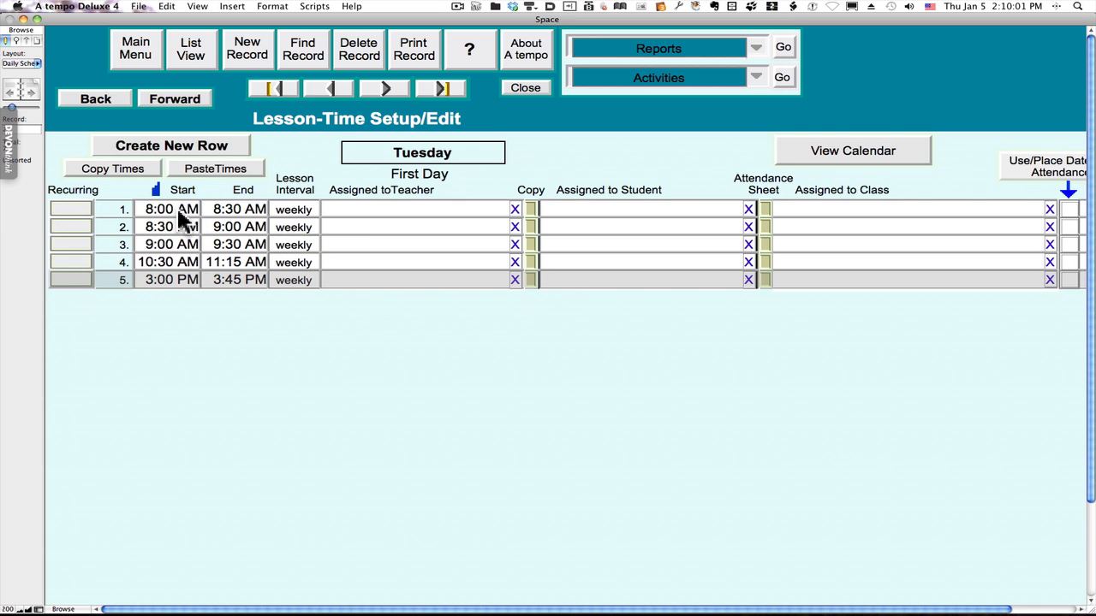
Step: Assign the second listed teacher and first listed student to Tuesday's first row, and copy that teacher to all rows
click(363, 210)
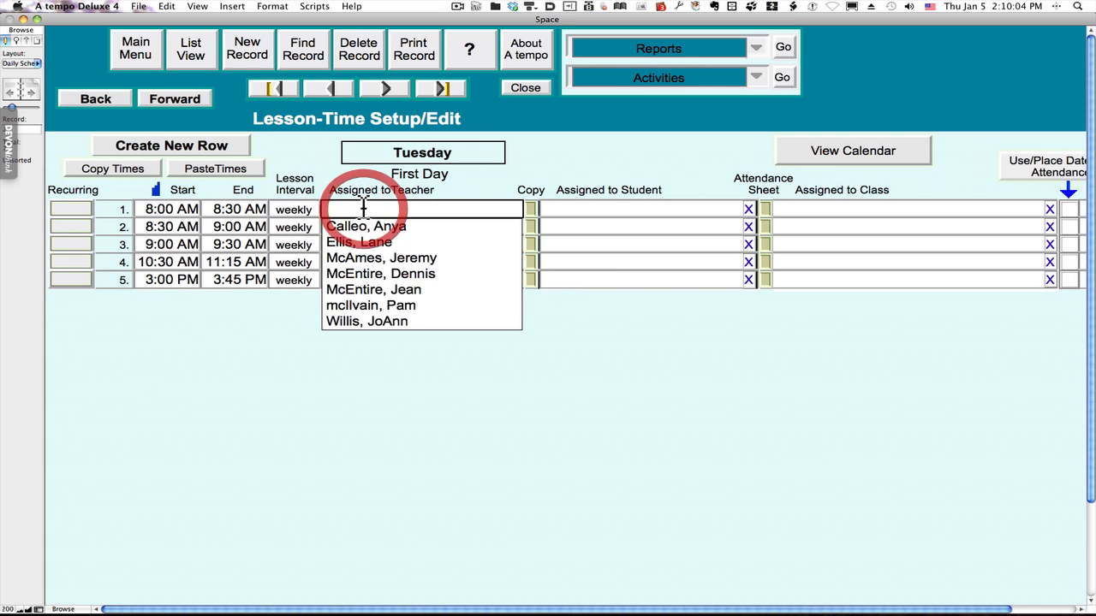
click(374, 244)
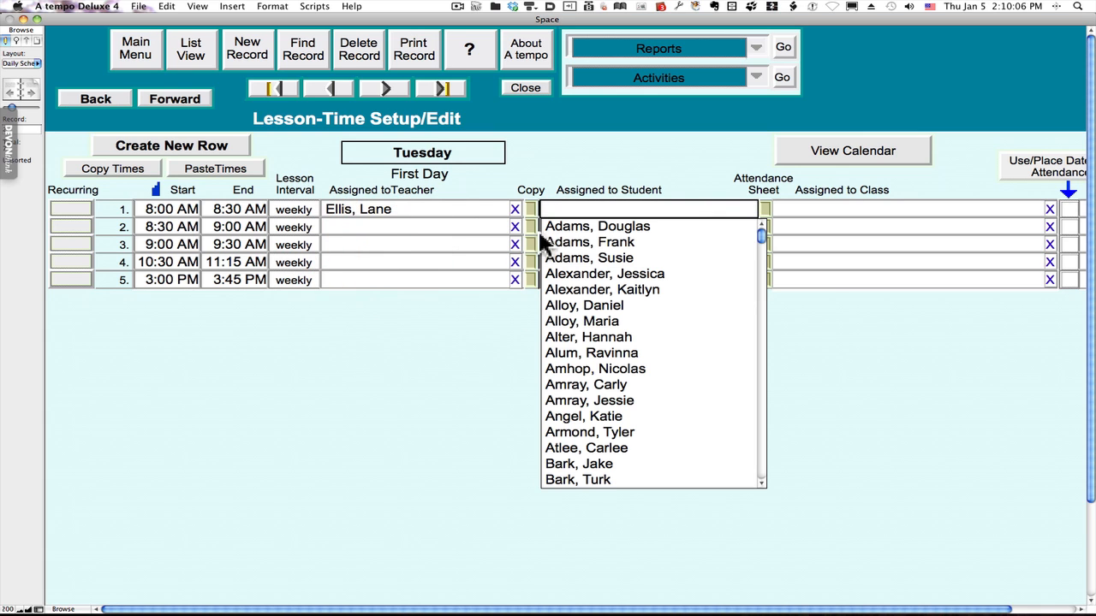
click(580, 227)
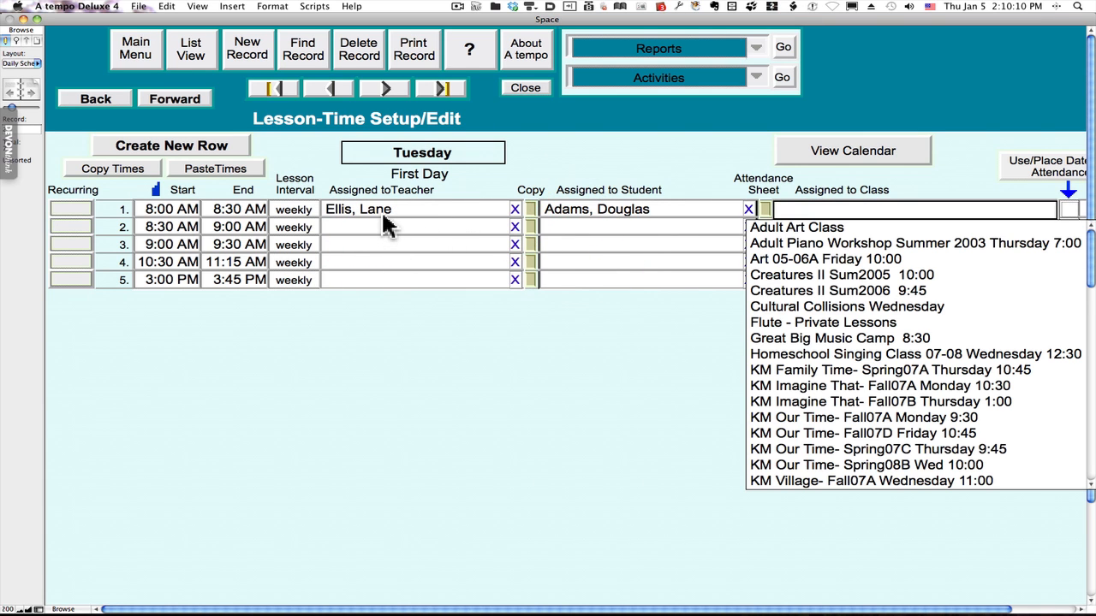
click(529, 210)
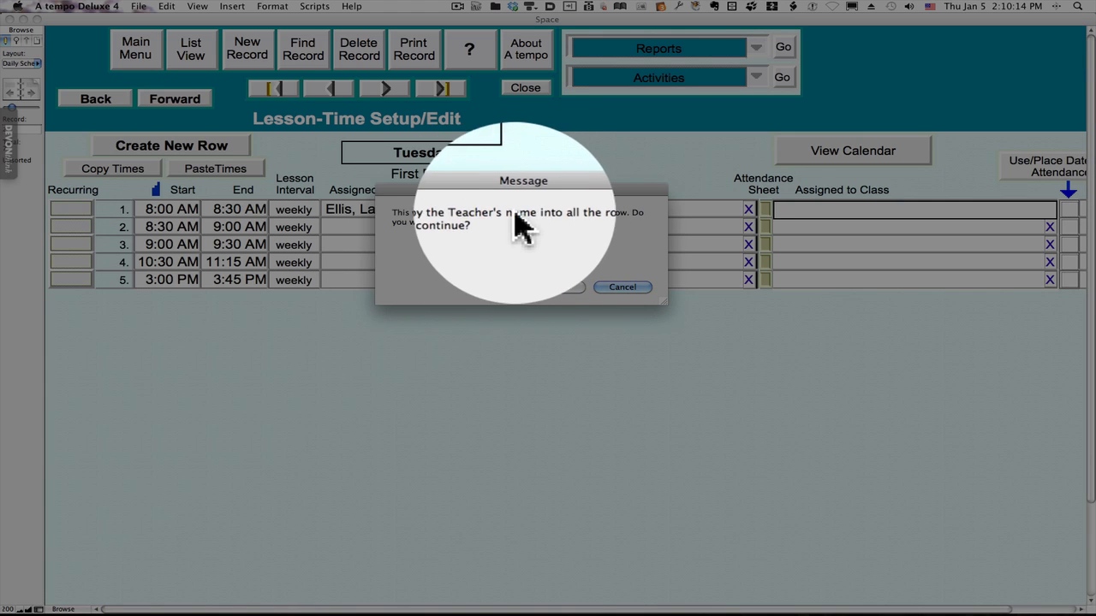
click(544, 290)
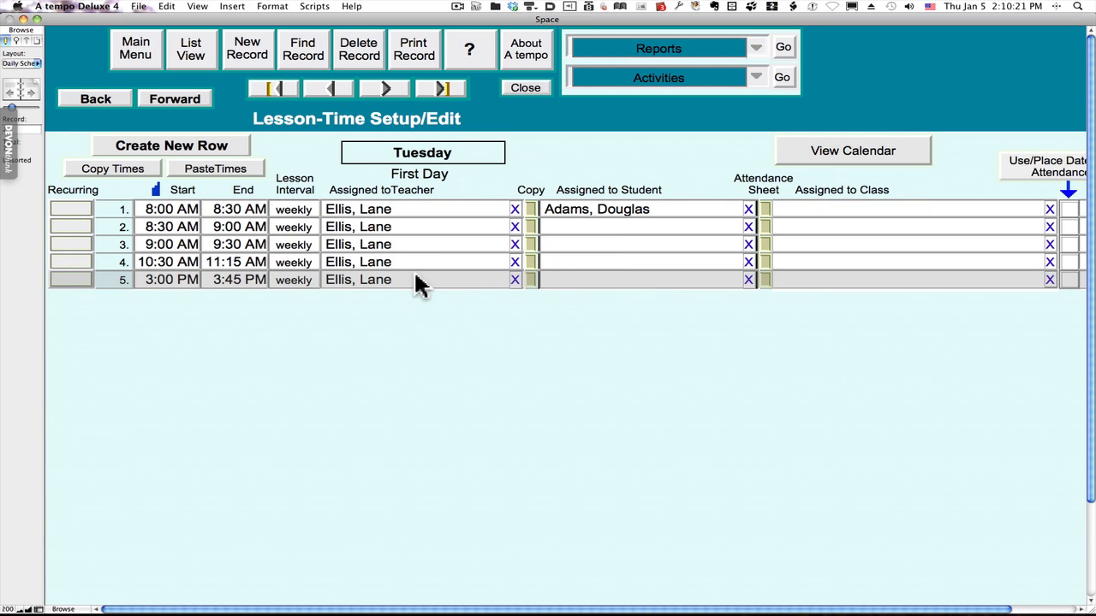
Step: Assign the fourth, sixth and ninth listed students to Tuesday's rows 2, 3 and 4 respectively
click(631, 226)
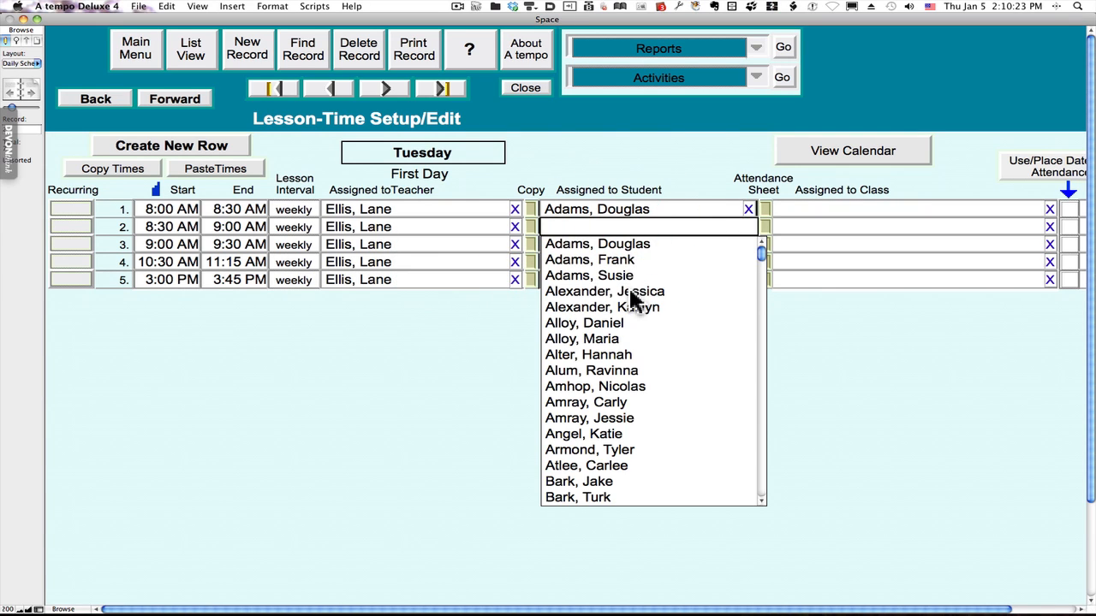
click(629, 291)
click(621, 244)
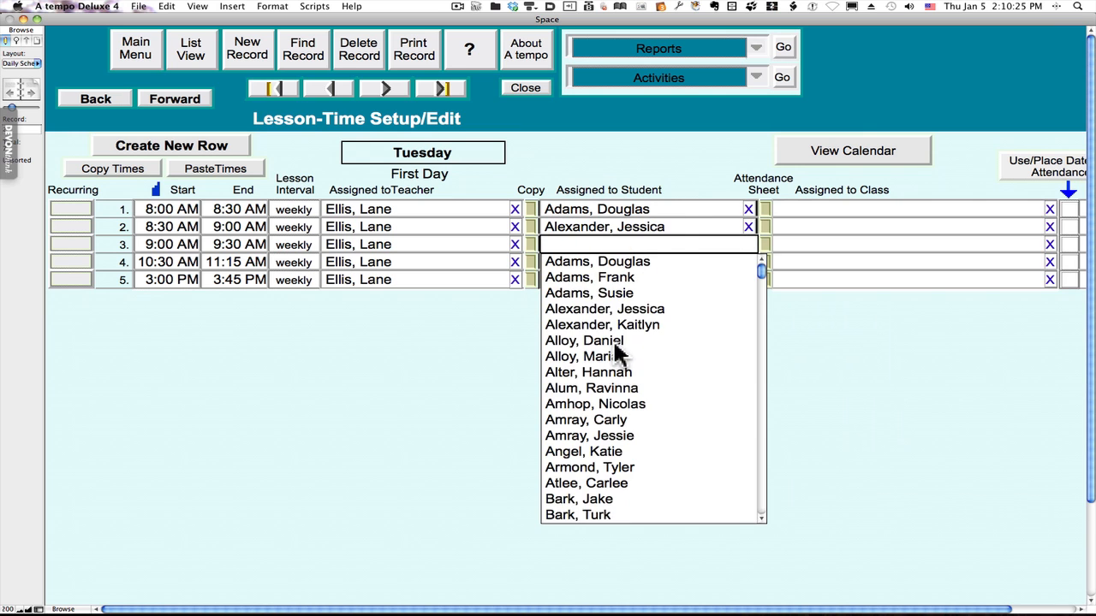
click(615, 341)
click(603, 262)
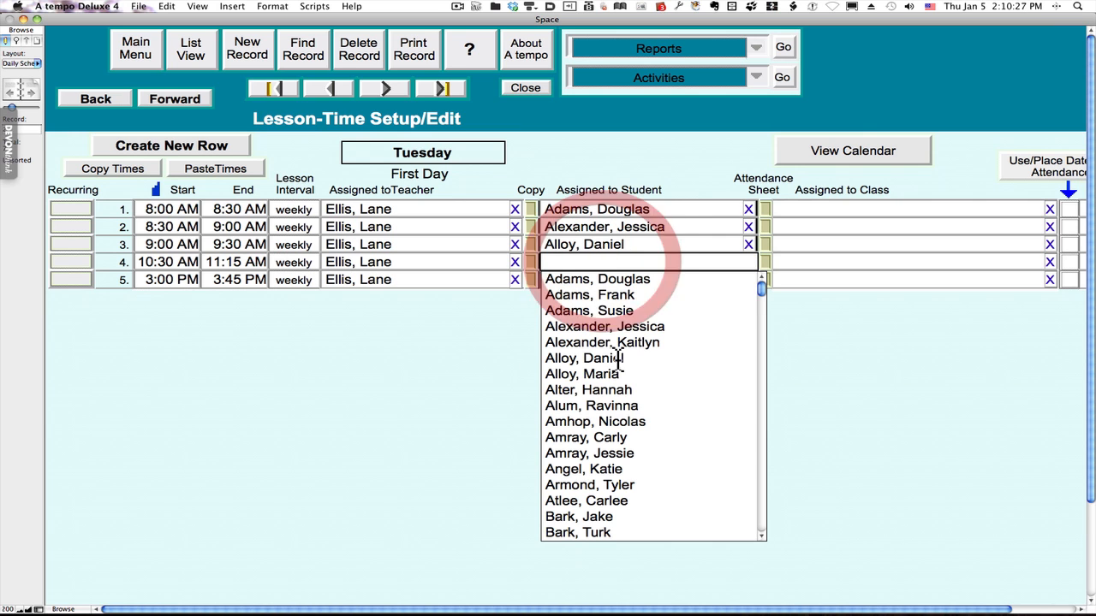
click(638, 406)
Step: Assign the class Moonbeams 307B Tuesday 4:00 to Tuesday's fifth row, leaving its student empty
click(620, 279)
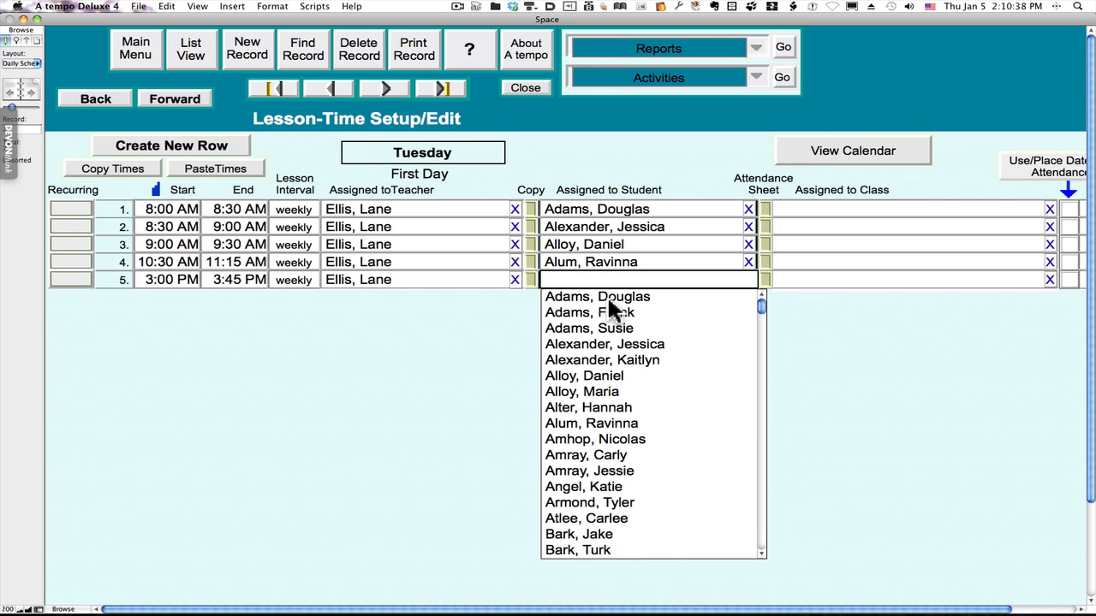
click(837, 280)
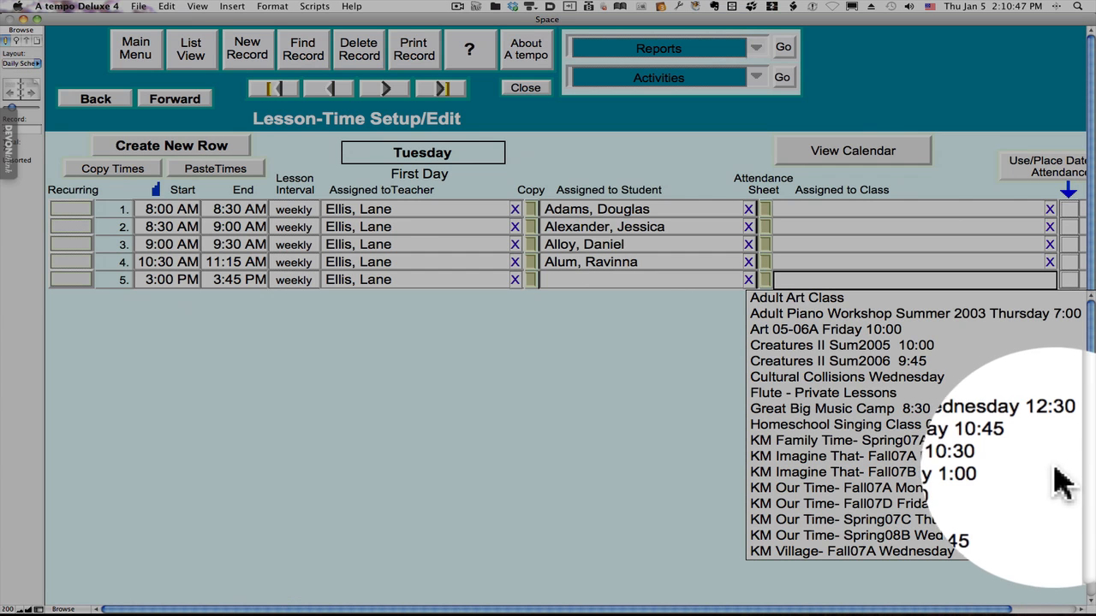
scroll(1003, 462, down, 5)
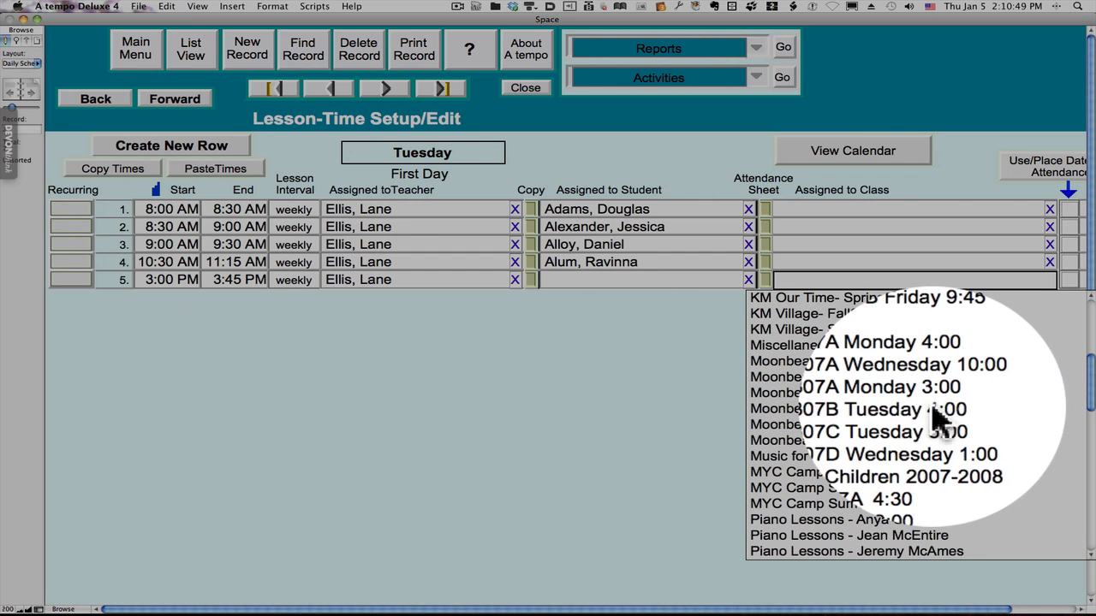
click(852, 409)
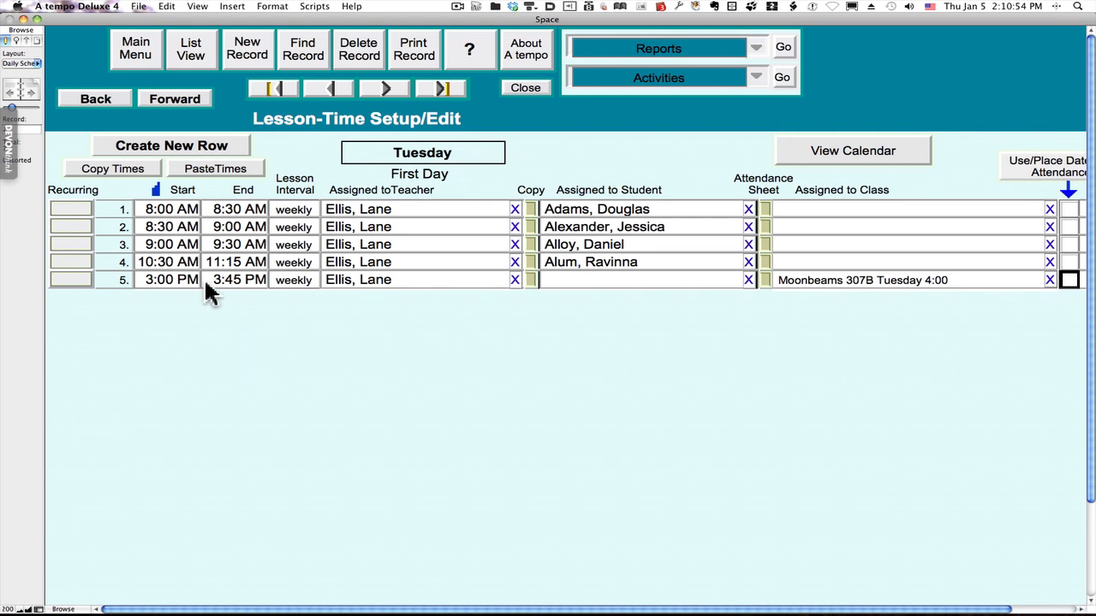
Step: Reset the fifth row's times with a 4:00 PM start and enable placing its dates on the class attendance sheet
click(243, 280)
key(BackSpace)
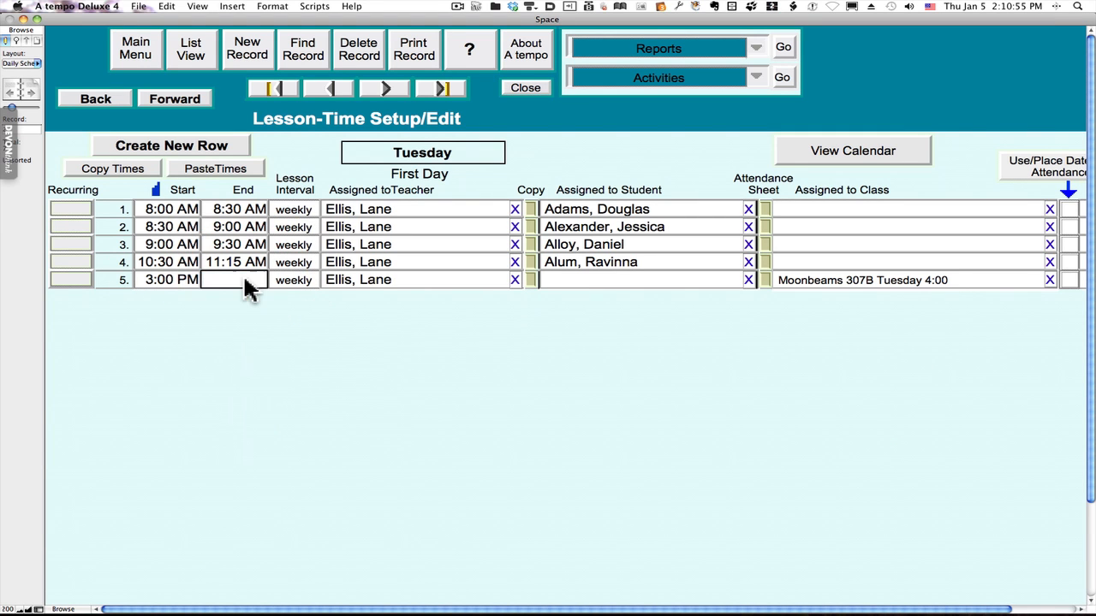
click(169, 279)
click(203, 472)
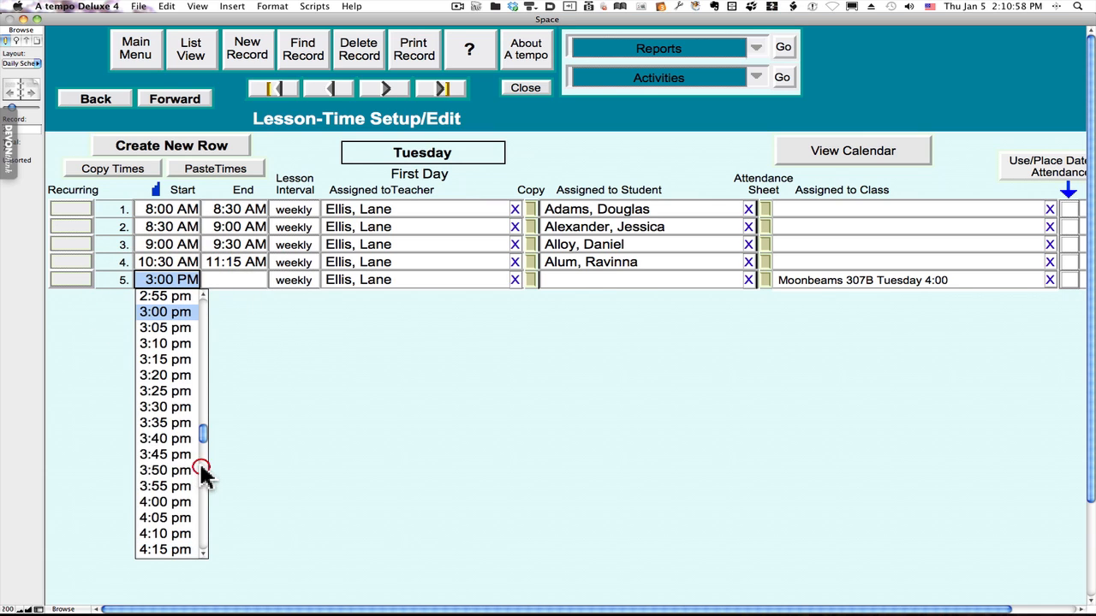
click(164, 502)
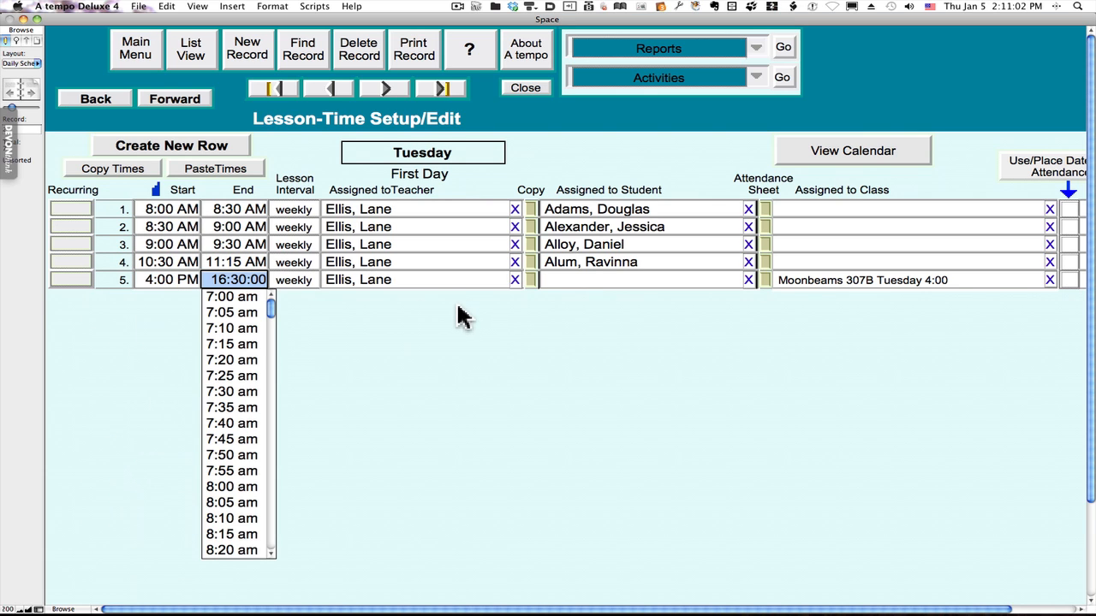
click(1070, 281)
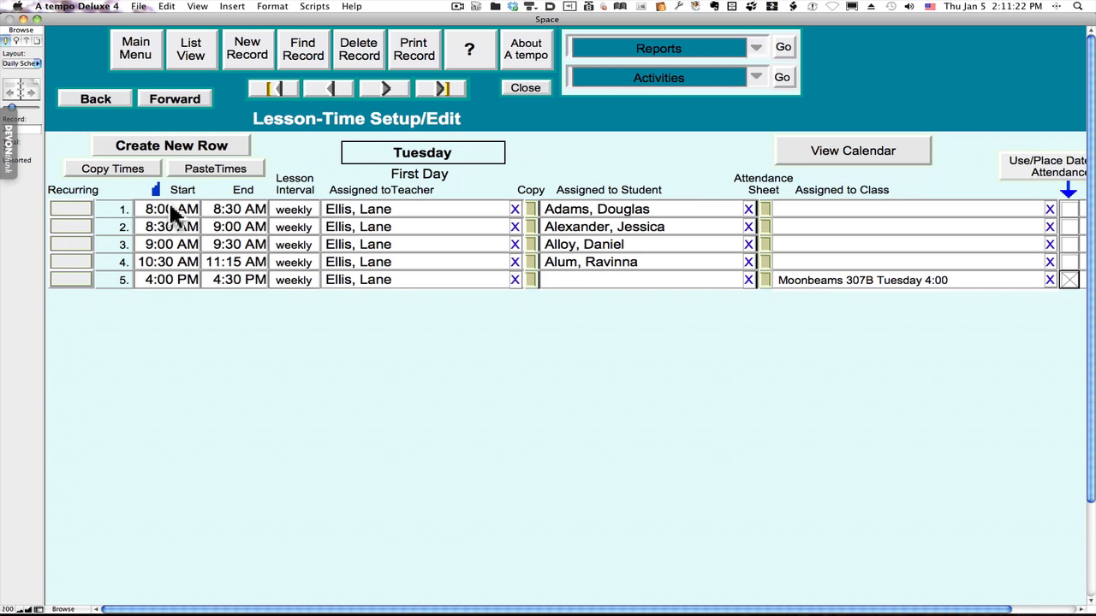
Step: Generate 39 weekly lesson occurrences for Tuesday's first row, starting 9/7/2010
click(72, 208)
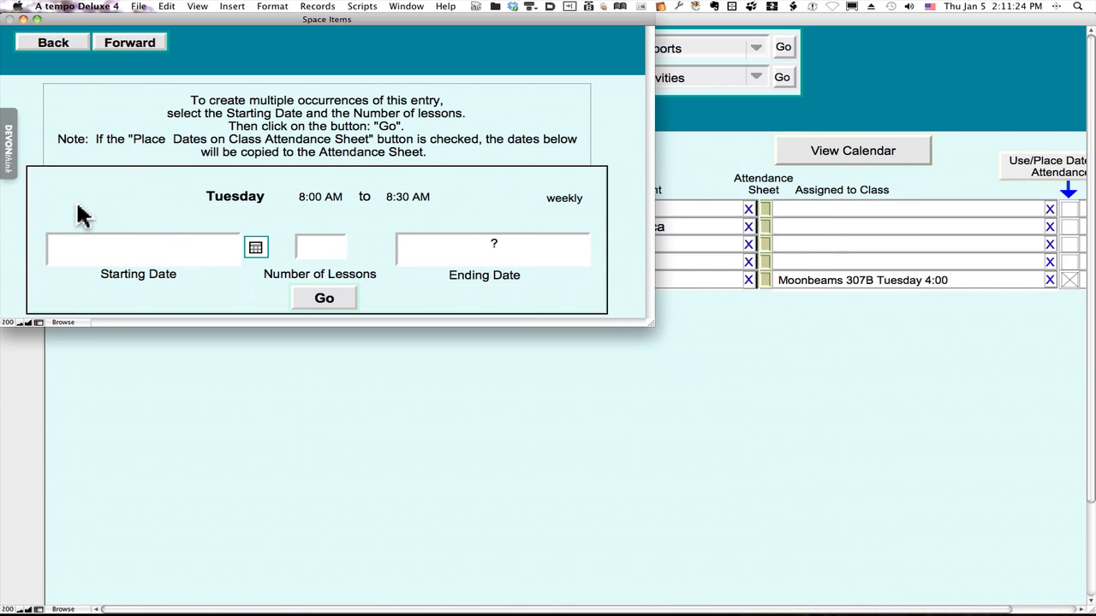
click(255, 248)
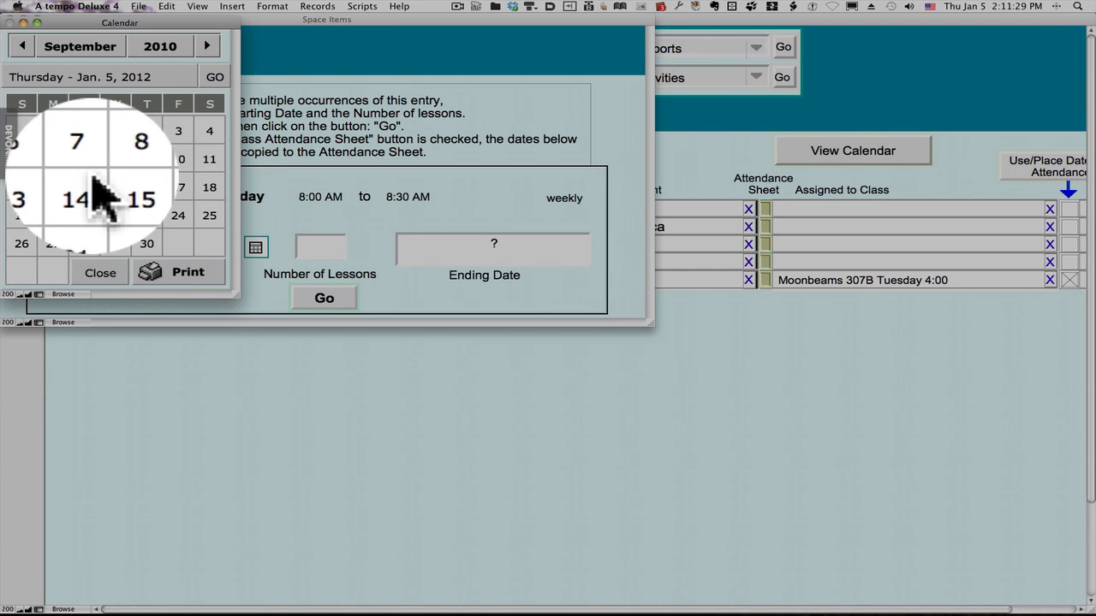
click(85, 161)
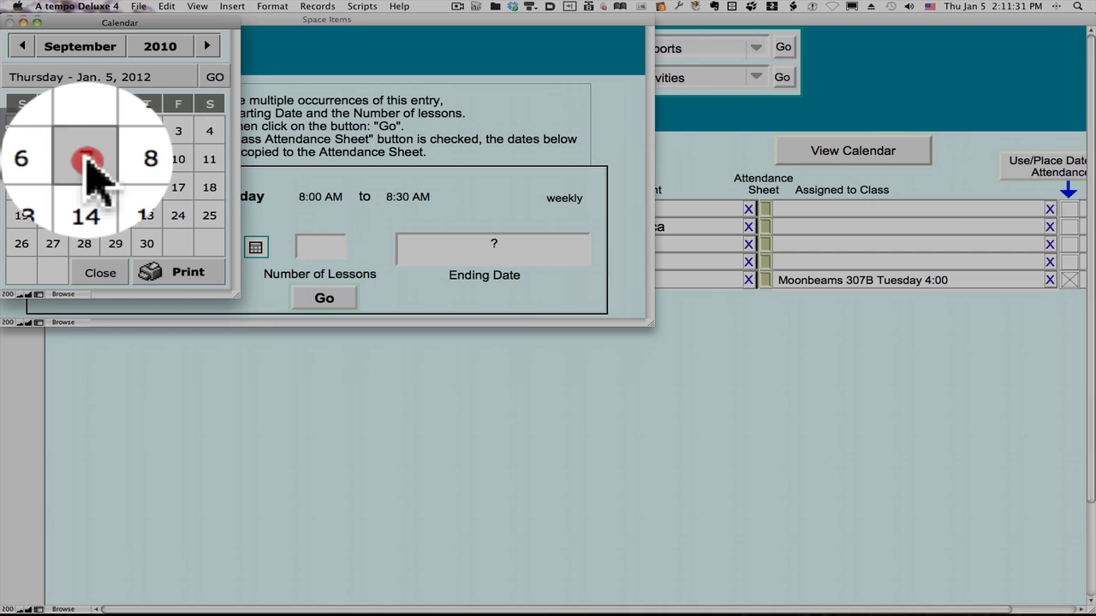
click(330, 248)
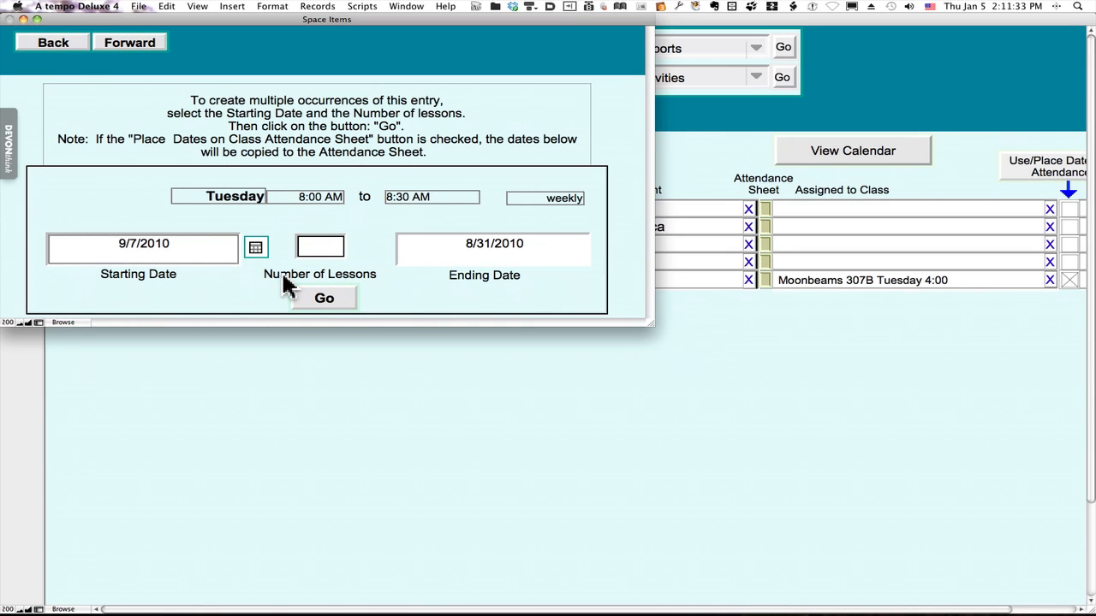
text(39)
key(Tab)
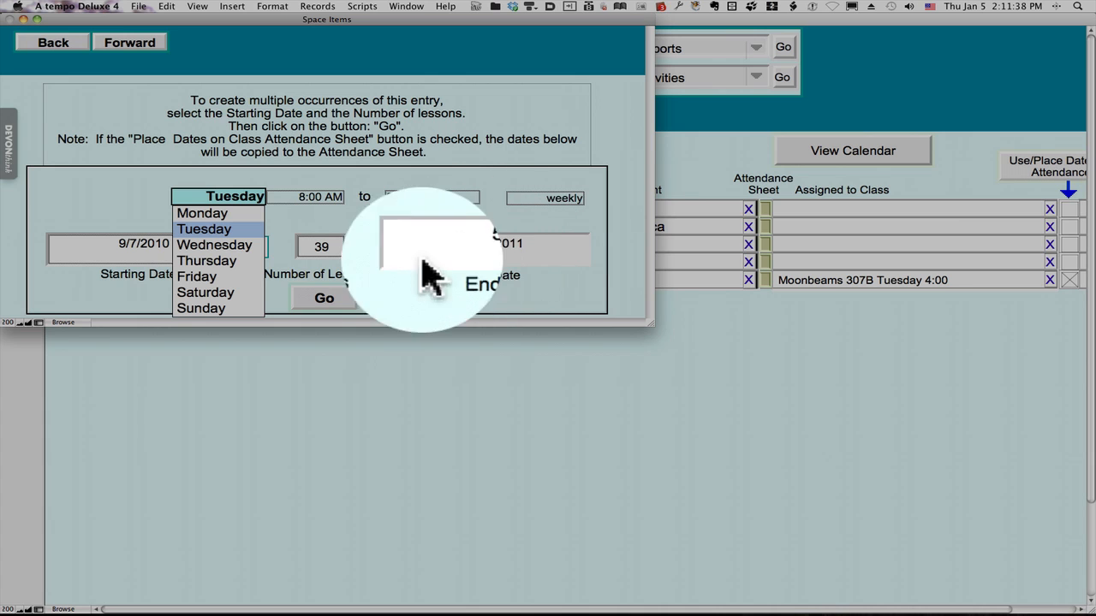
click(324, 298)
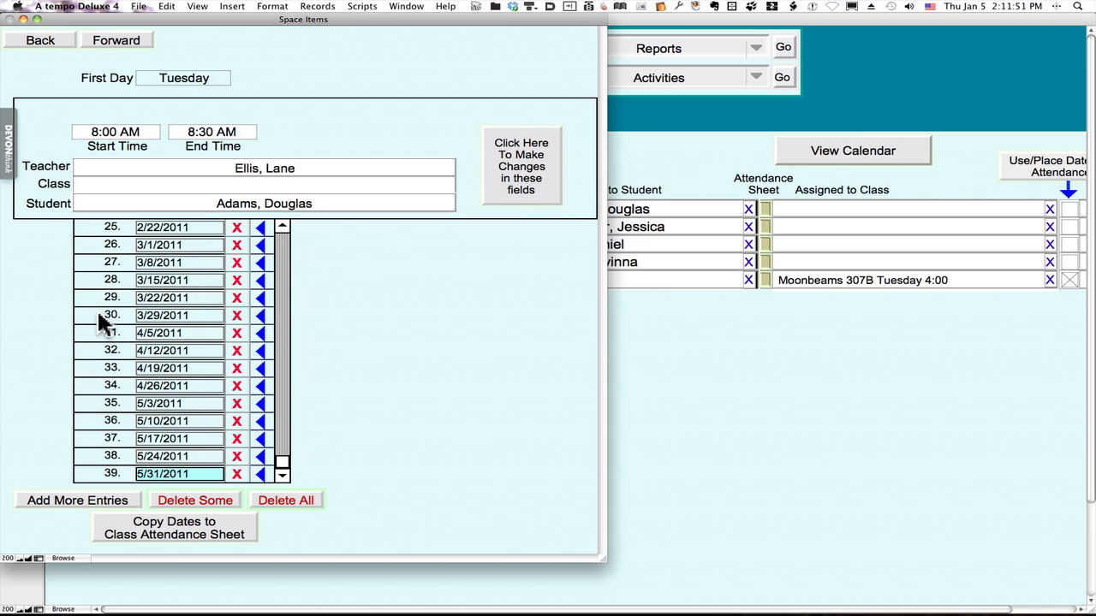
Step: Delete the 12/28/2010 date from the first row's lesson dates, review the remaining list and return to the Tuesday setup
click(281, 318)
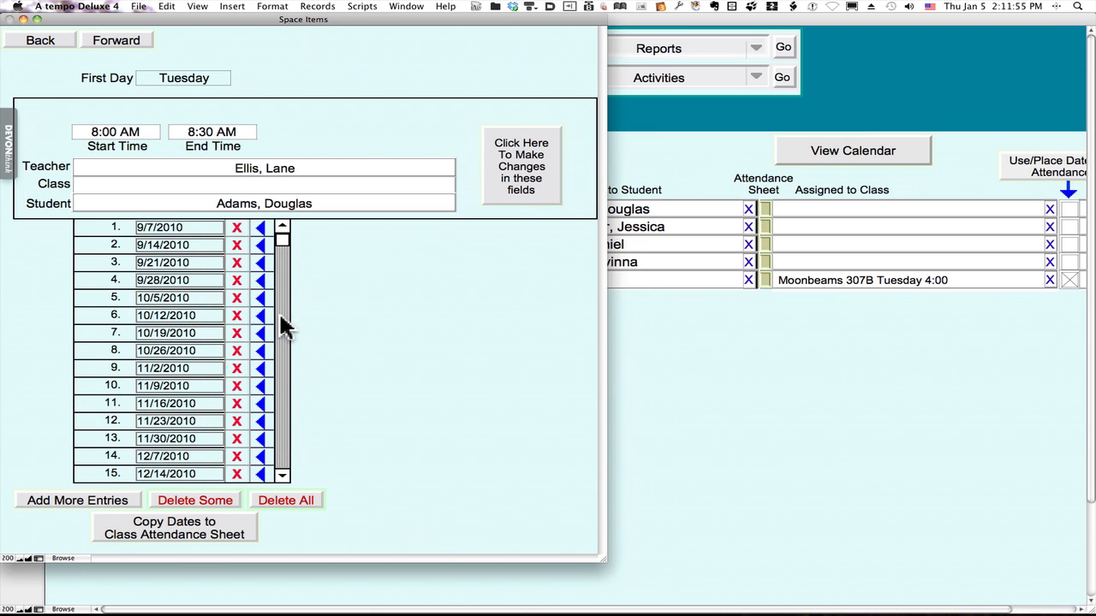
click(282, 326)
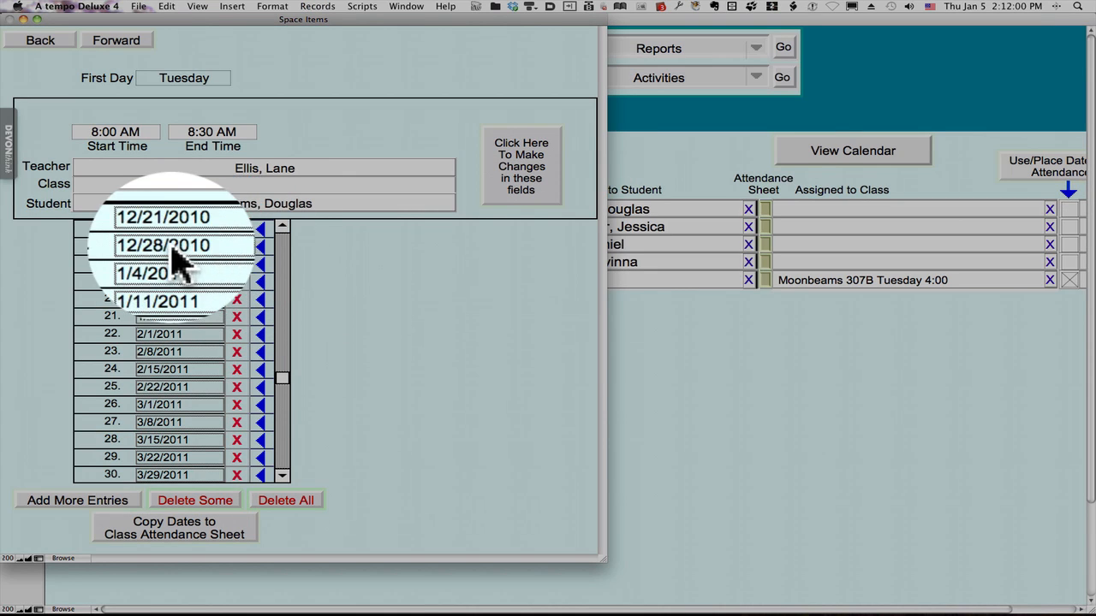
click(237, 247)
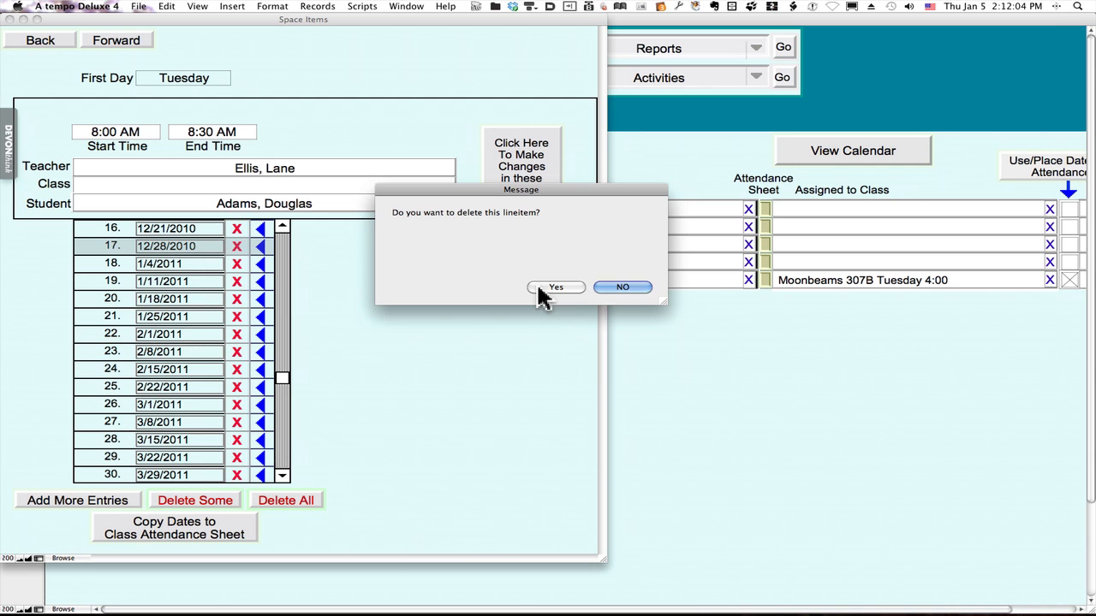
click(537, 287)
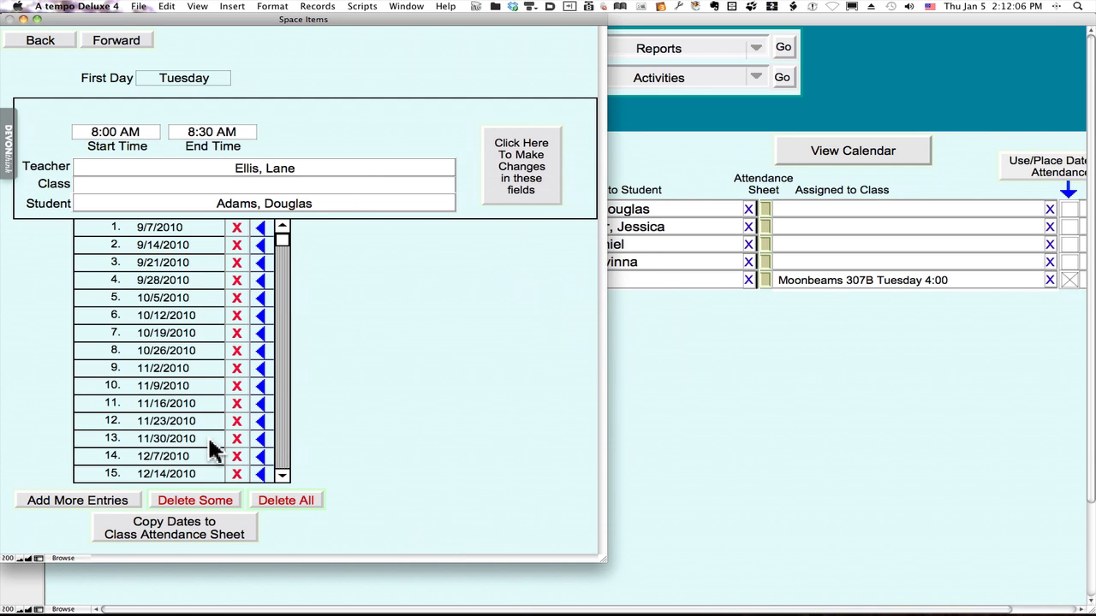
click(282, 463)
click(283, 465)
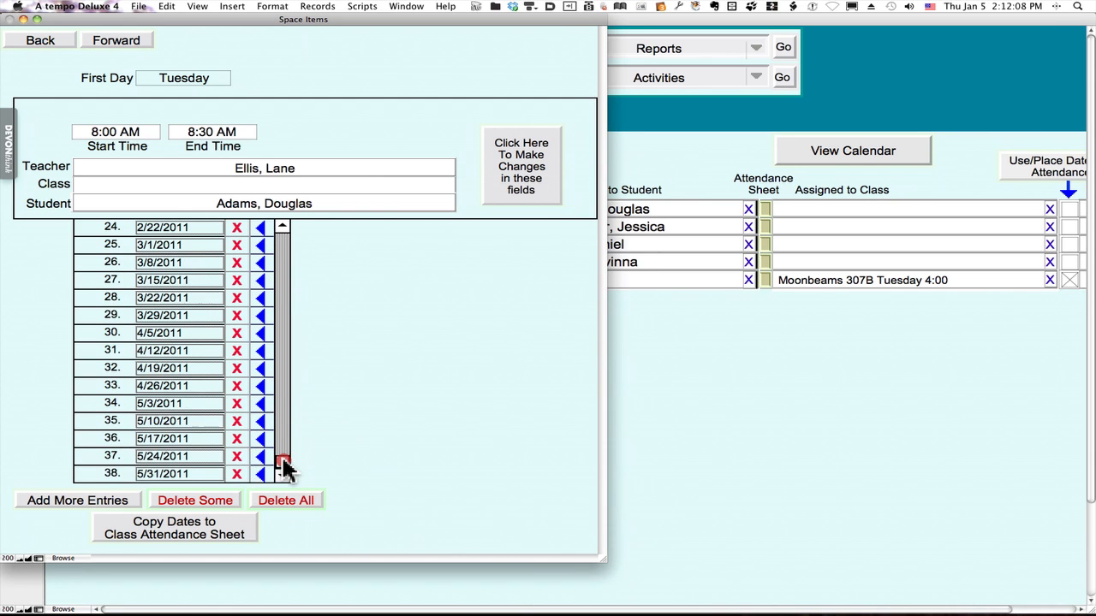
click(370, 399)
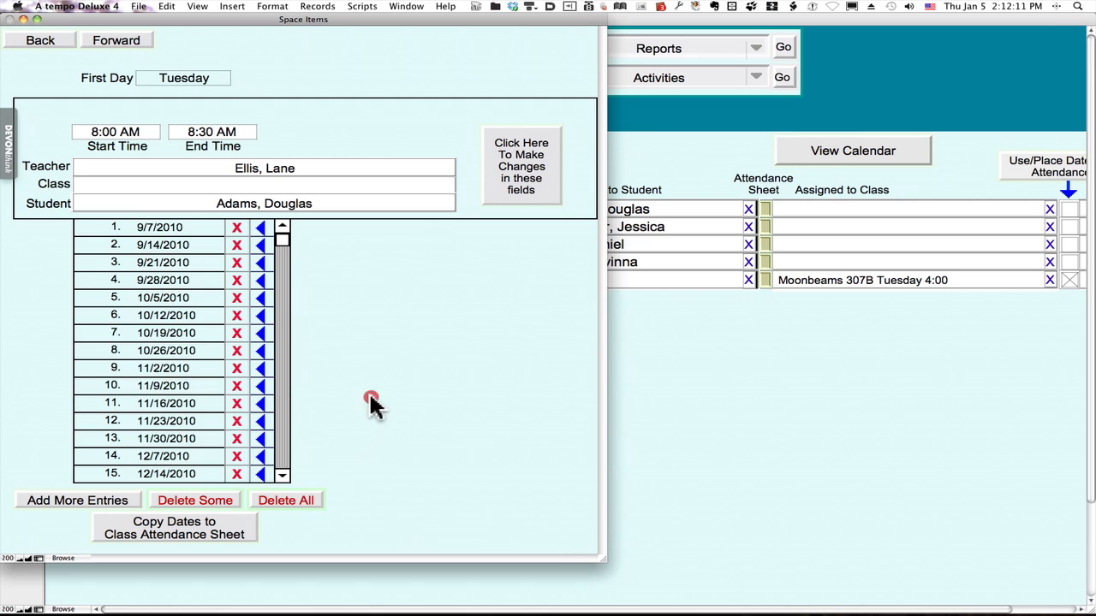
click(30, 41)
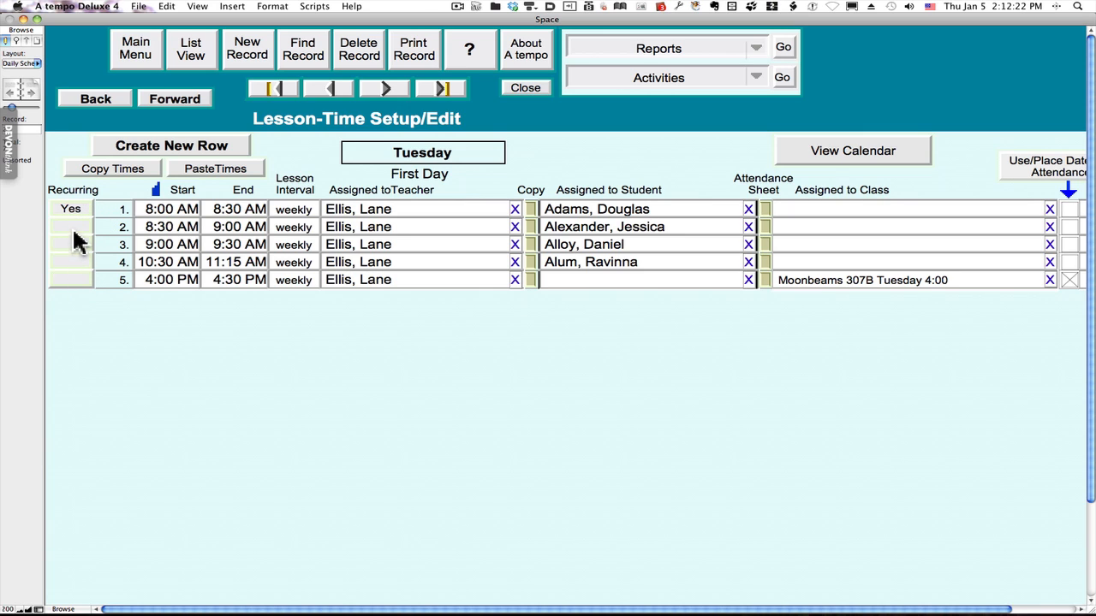
Step: Duplicate the first row's corrected lesson dates to Tuesday's other rows and open the calendar to check the lessons
click(644, 77)
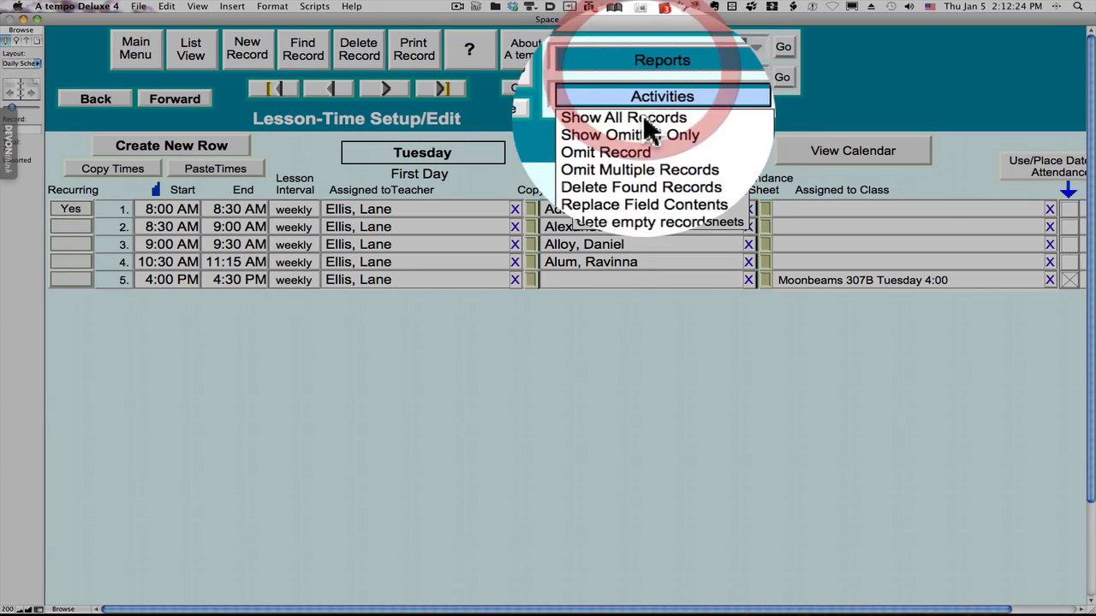
click(631, 207)
click(785, 97)
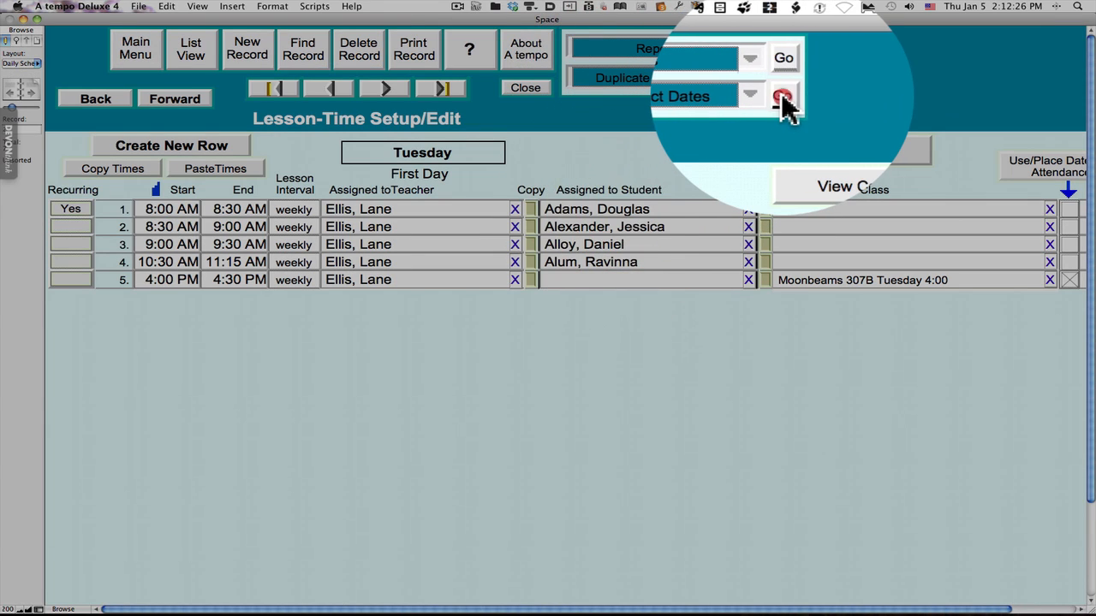
click(554, 286)
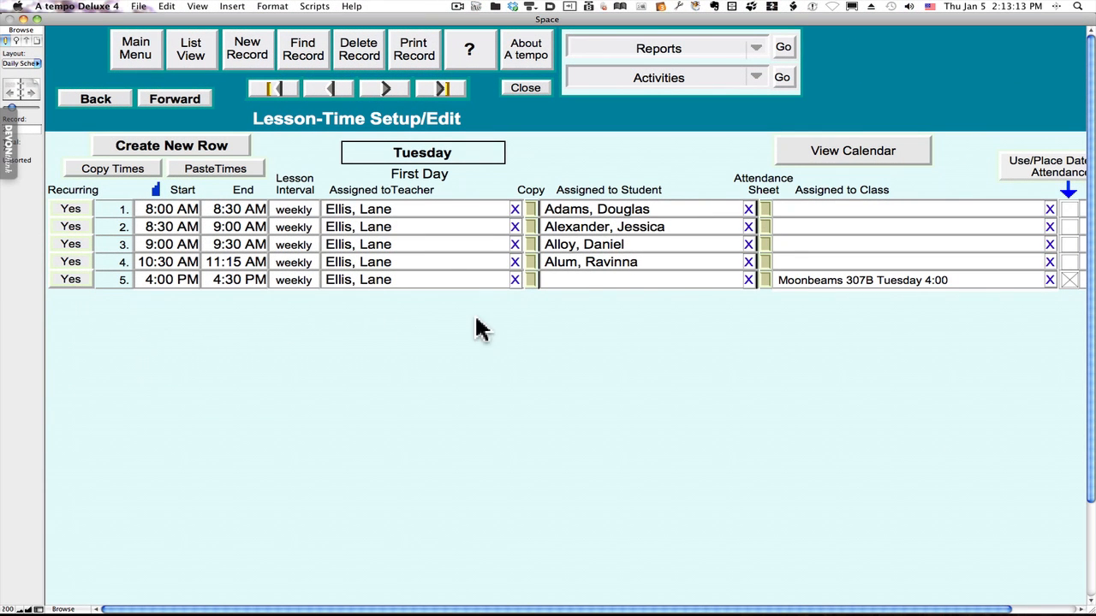
click(850, 149)
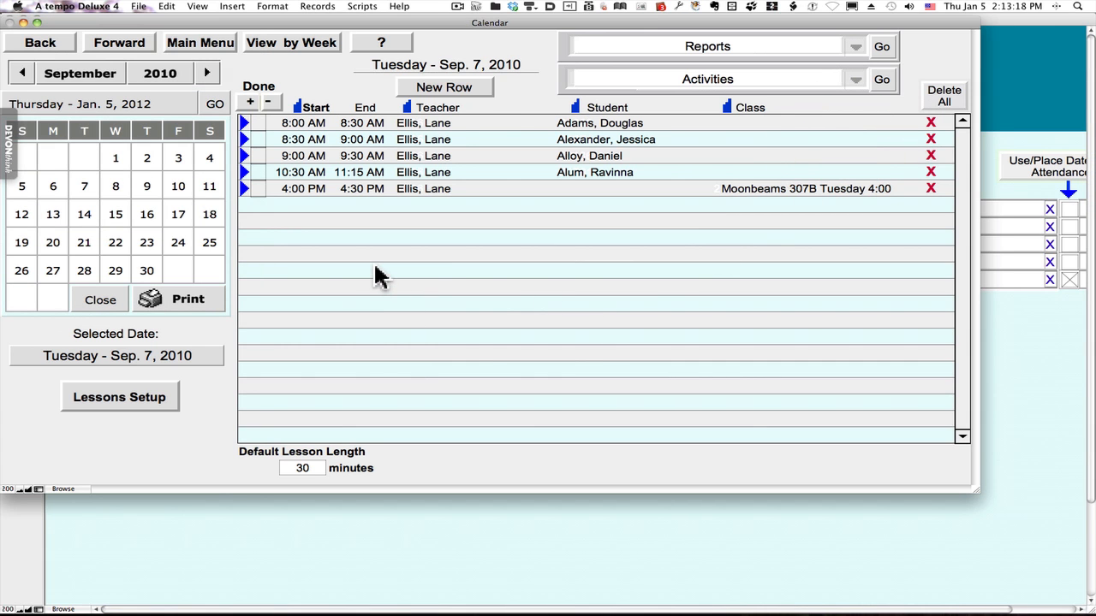